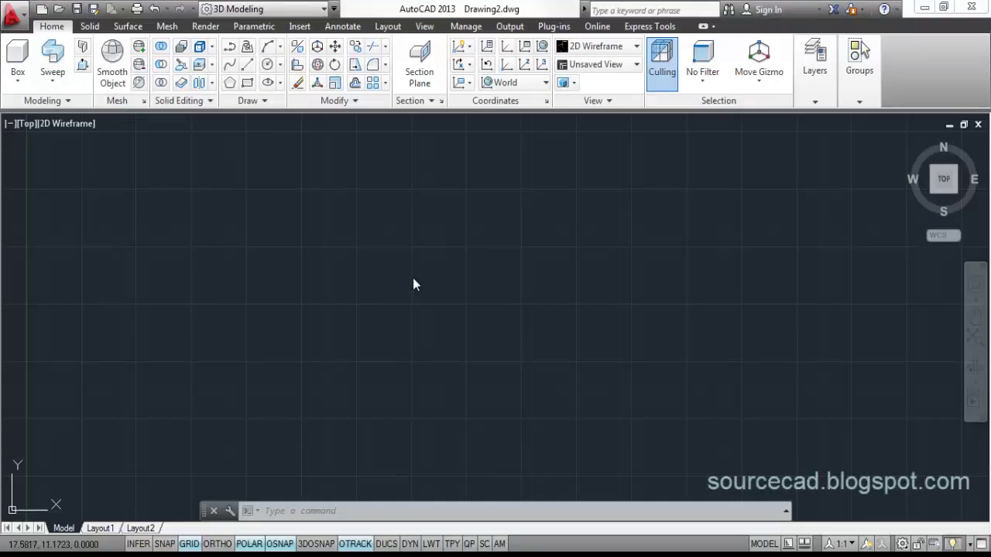
- Use the ViewCube Home view to show the empty Drawing2 in SW Isometric
{"action": "left_click", "coordinate": [412, 278]}
{"action": "left_click", "coordinate": [270, 312]}
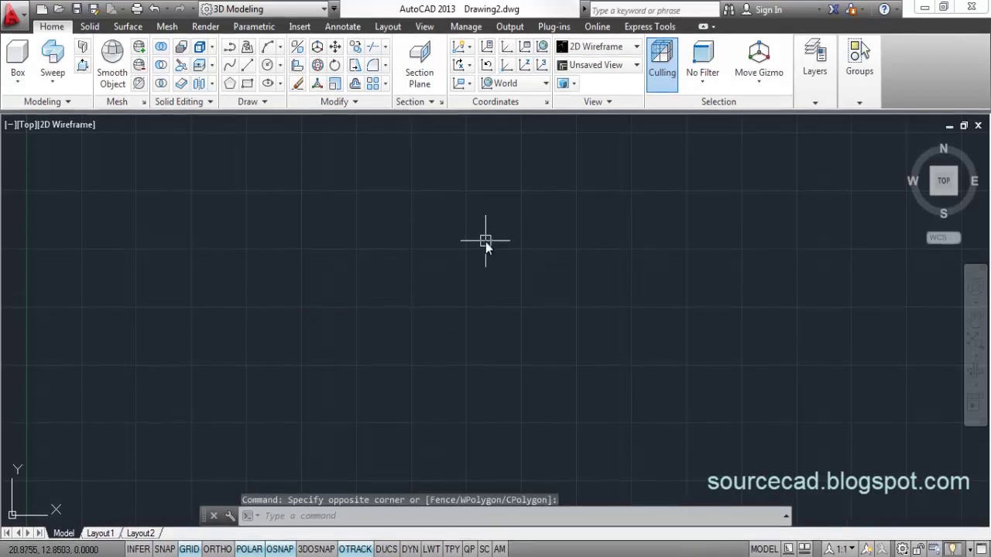
{"action": "left_click", "coordinate": [909, 146]}
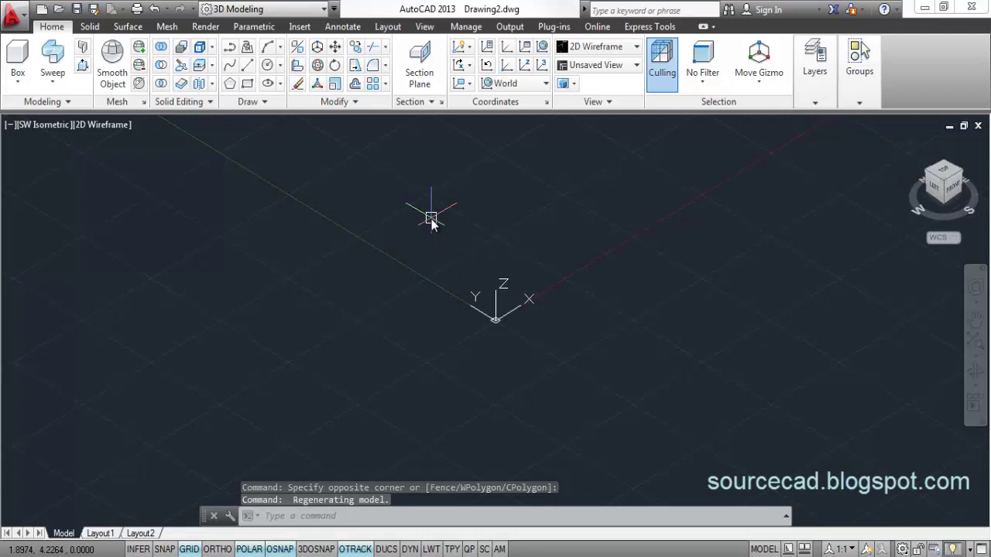
- Draw a helix with base and top radius 5, 15 turns and height 50
{"action": "left_click", "coordinate": [263, 101]}
{"action": "left_click", "coordinate": [229, 123]}
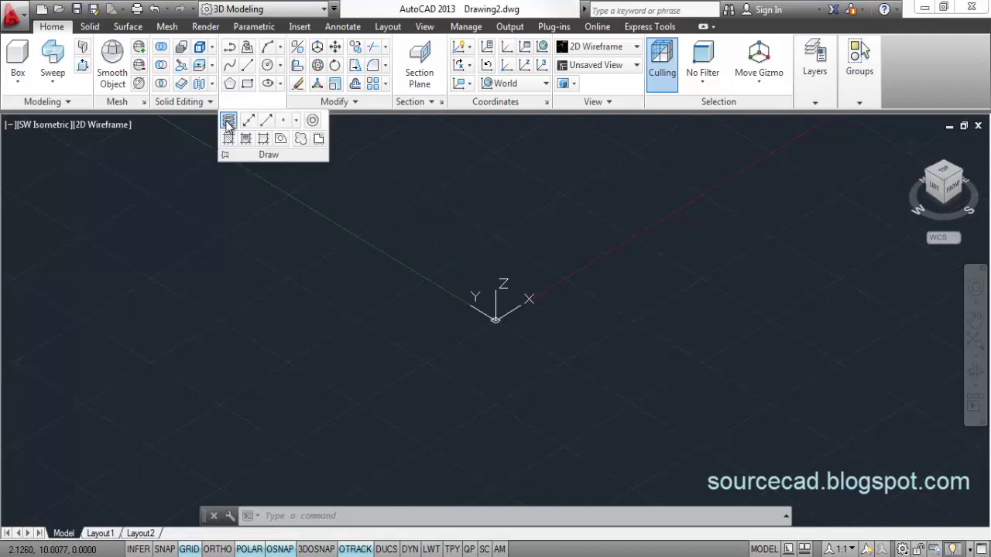
{"action": "left_click", "coordinate": [416, 314]}
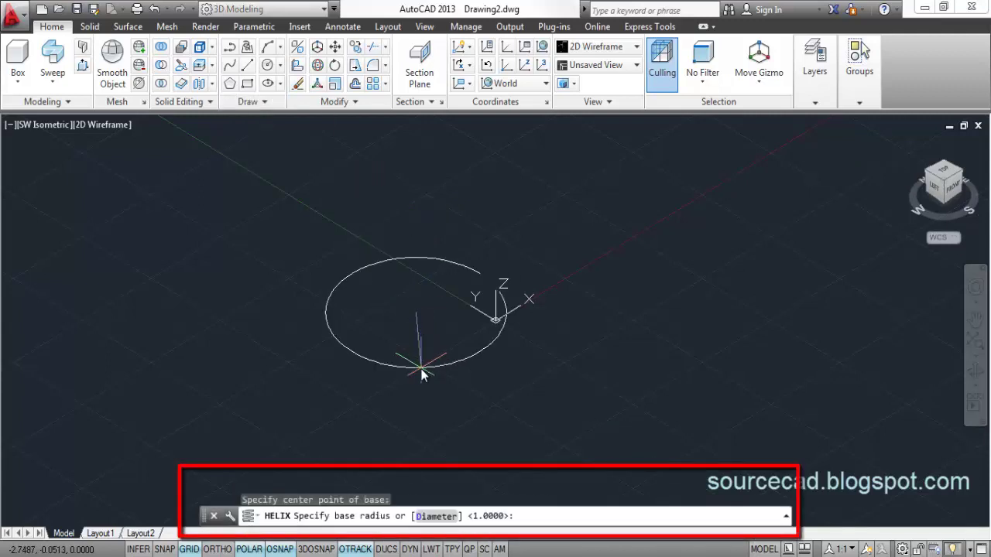
{"action": "type", "text": "5"}
{"action": "key", "text": "Return"}
{"action": "type", "text": "5"}
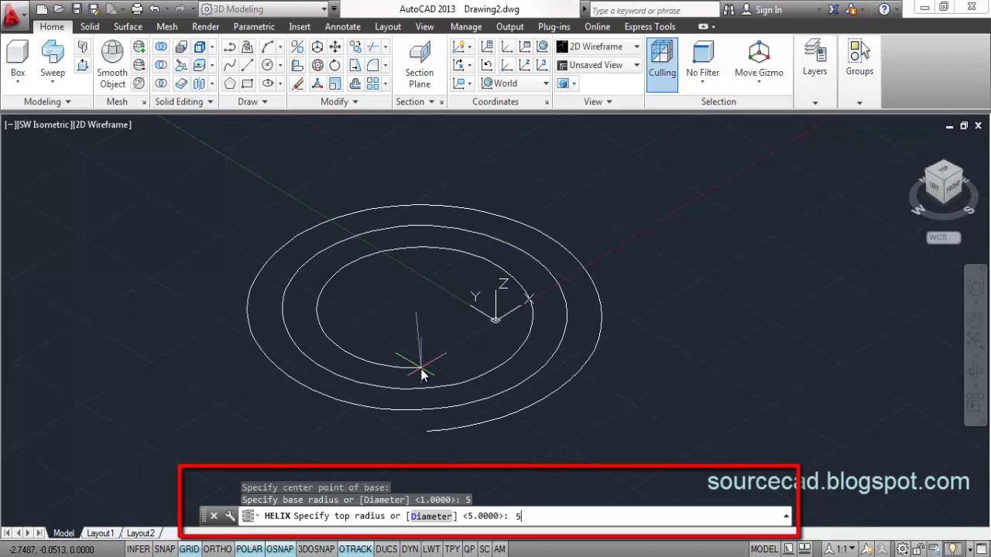
{"action": "key", "text": "Return"}
{"action": "type", "text": "t"}
{"action": "key", "text": "Return"}
{"action": "type", "text": "15"}
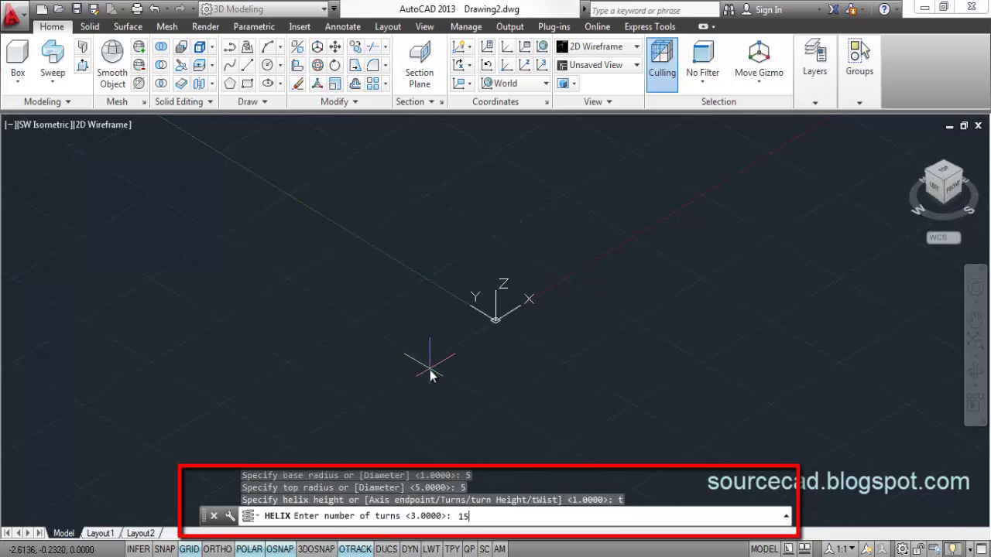
{"action": "key", "text": "Return"}
{"action": "type", "text": "50"}
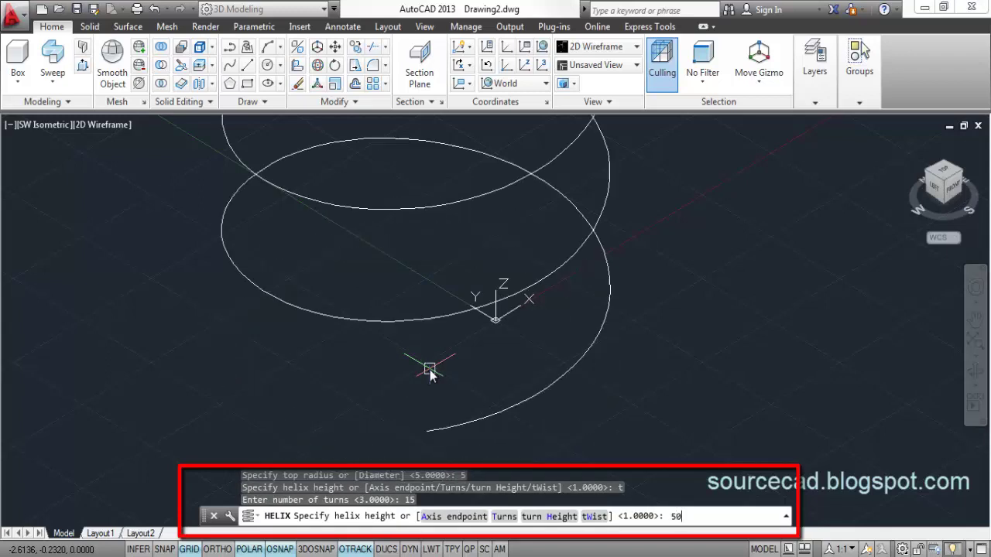
{"action": "key", "text": "Return"}
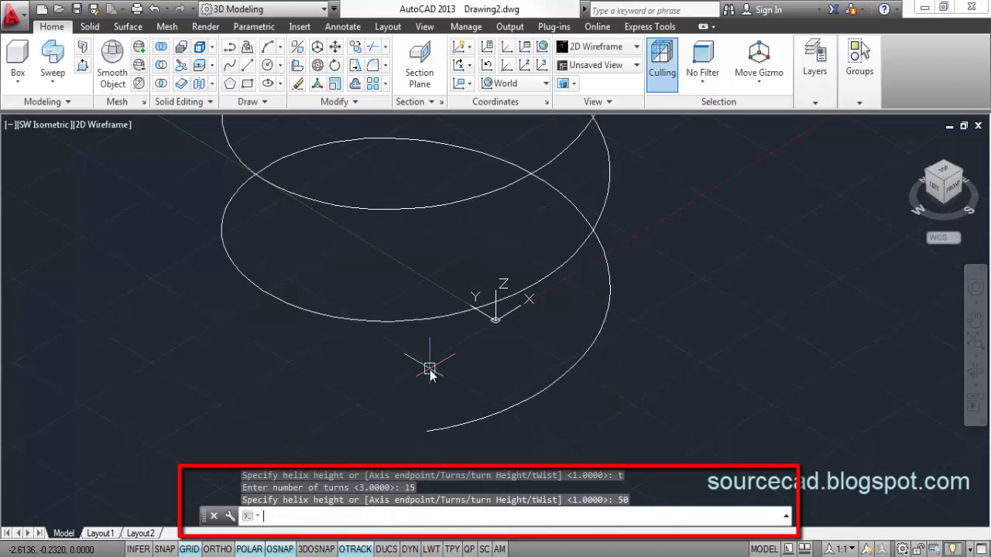
- Move the UCS icon off the origin and readjust the zoom
{"action": "right_click", "coordinate": [499, 317]}
{"action": "mouse_move", "coordinate": [596, 524]}
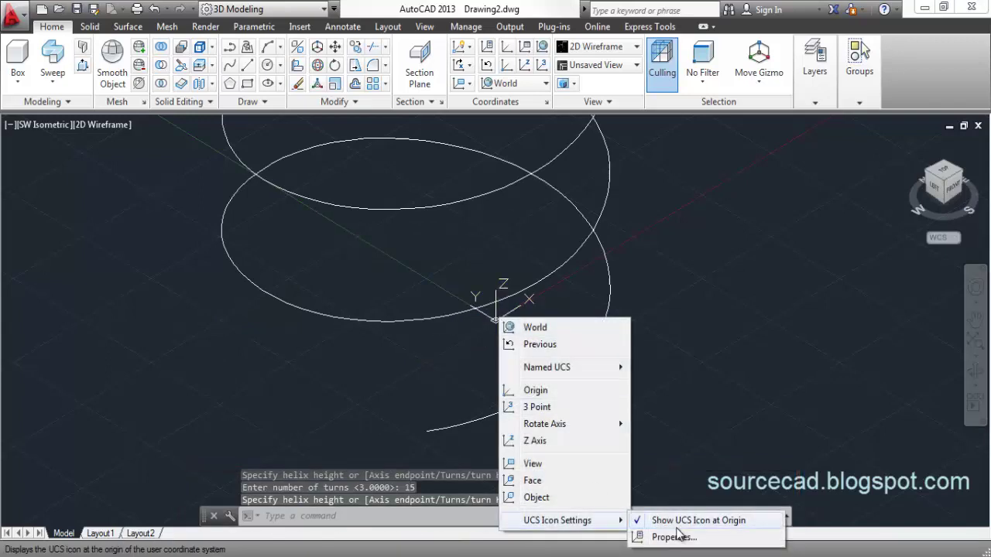
{"action": "left_click", "coordinate": [654, 520]}
{"action": "scroll", "coordinate": [539, 290], "scroll_direction": "down", "scroll_amount": 5}
{"action": "scroll", "coordinate": [495, 336], "scroll_direction": "up", "scroll_amount": 2}
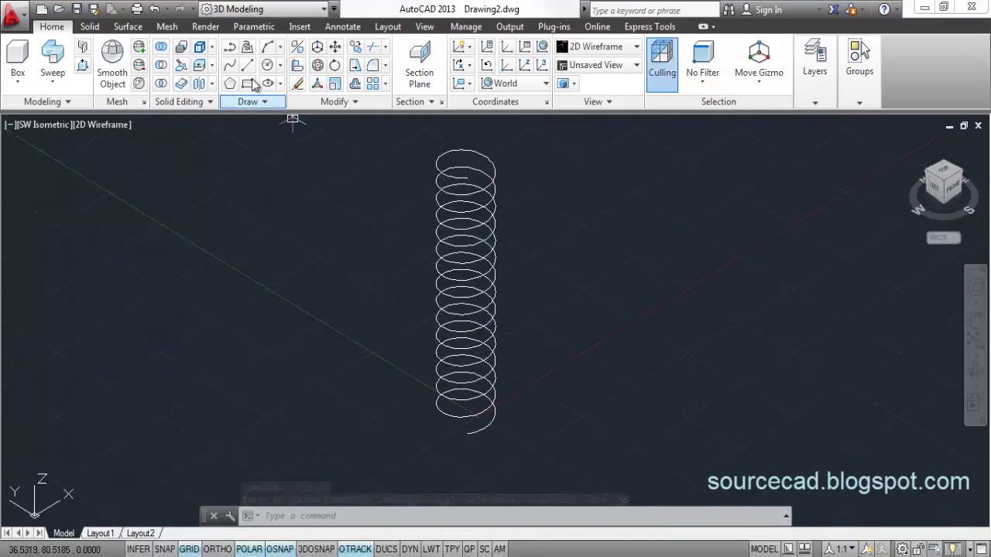
- From Top view, draw a three-point arc from the helix top endpoint curving inside the top coil
{"action": "left_click", "coordinate": [267, 46]}
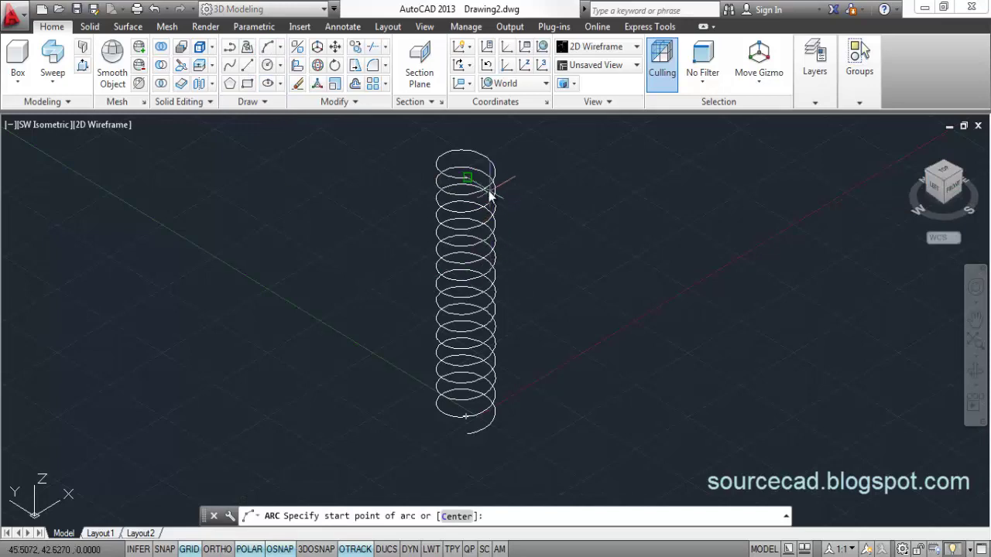
{"action": "left_click", "coordinate": [467, 177]}
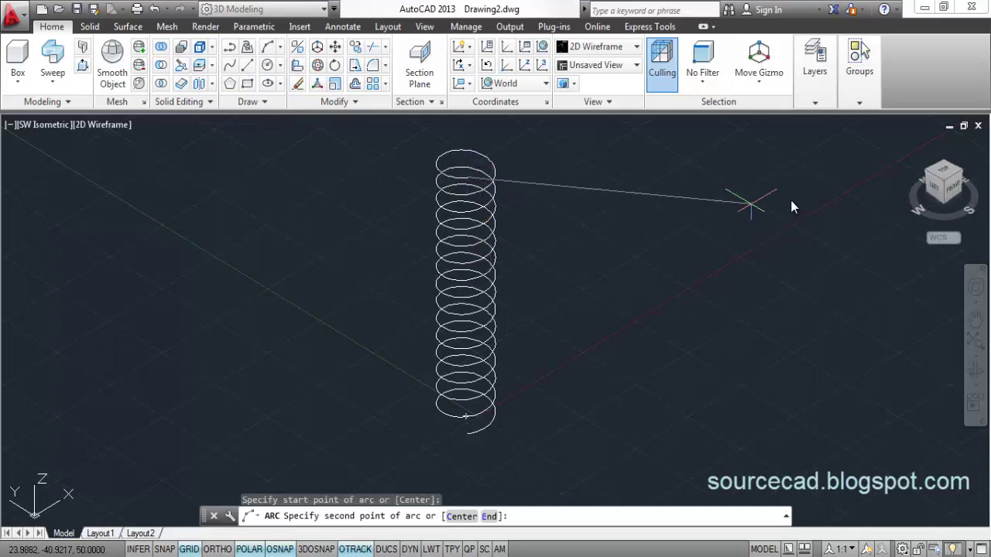
{"action": "left_click_drag", "start_coordinate": [938, 178], "coordinate": [948, 186]}
{"action": "left_click", "coordinate": [942, 175]}
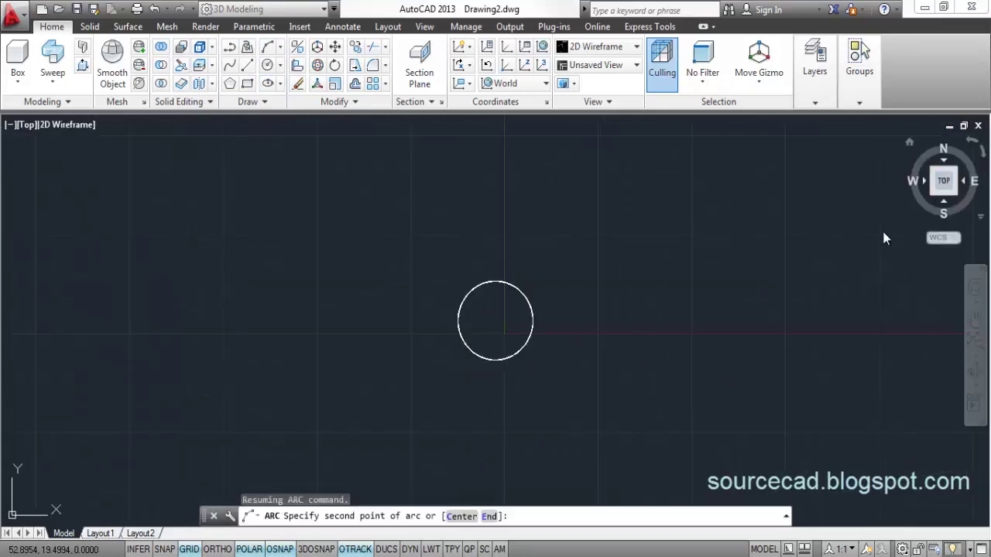
{"action": "scroll", "coordinate": [511, 347], "scroll_direction": "up", "scroll_amount": 4}
{"action": "left_click", "coordinate": [518, 348]}
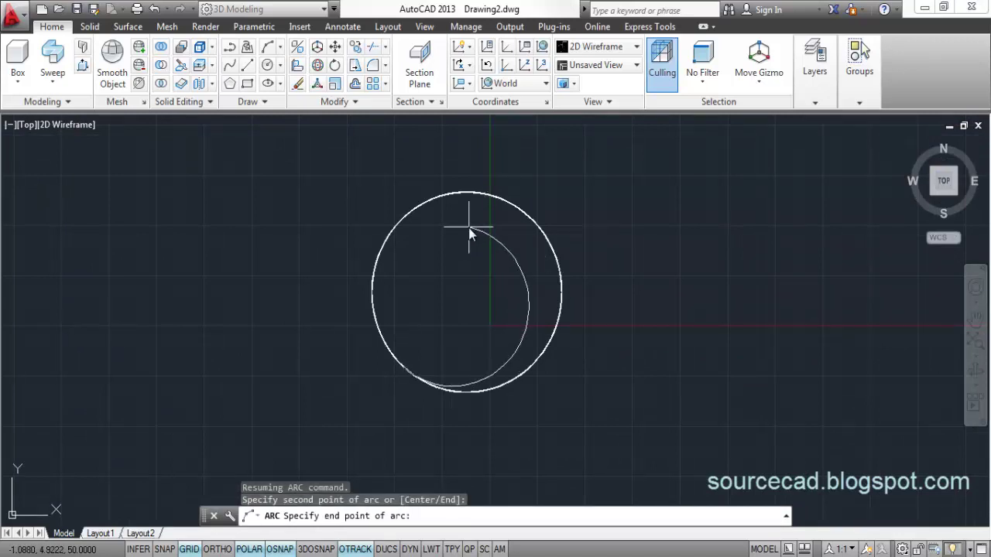
{"action": "left_click", "coordinate": [468, 226]}
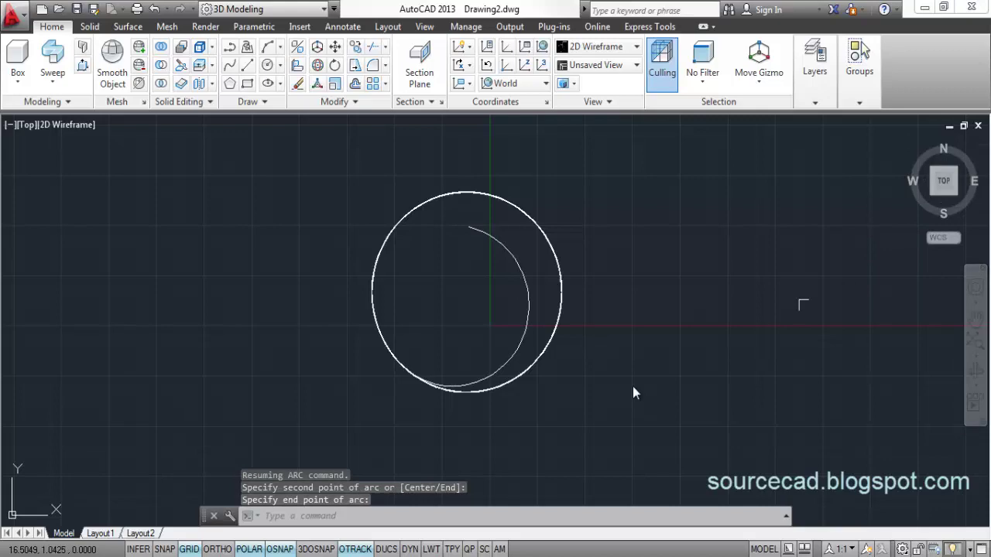
- Free-orbit the helix to a side view, then snap to the ViewCube Back view
{"action": "left_click", "coordinate": [932, 193]}
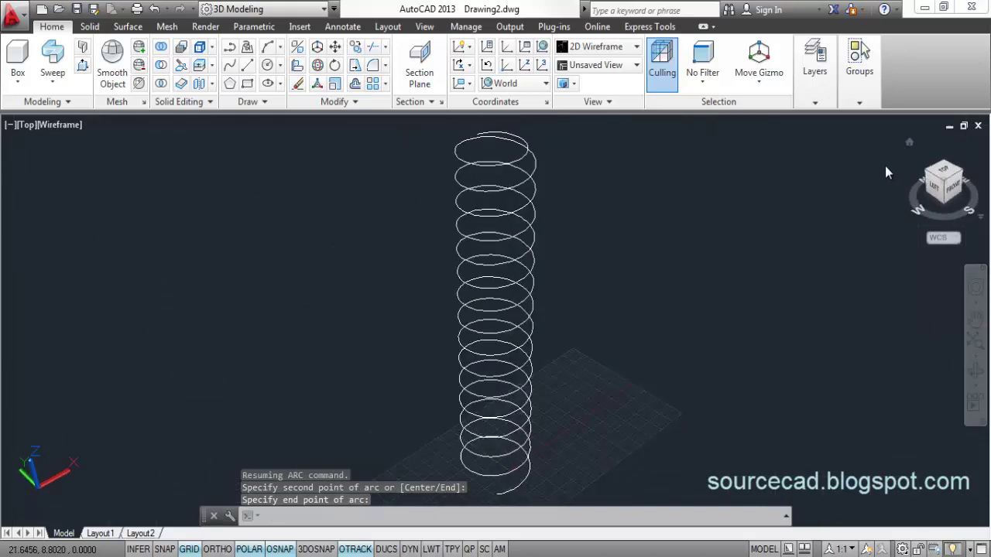
{"action": "middle_click_drag", "start_coordinate": [555, 247], "coordinate": [558, 262]}
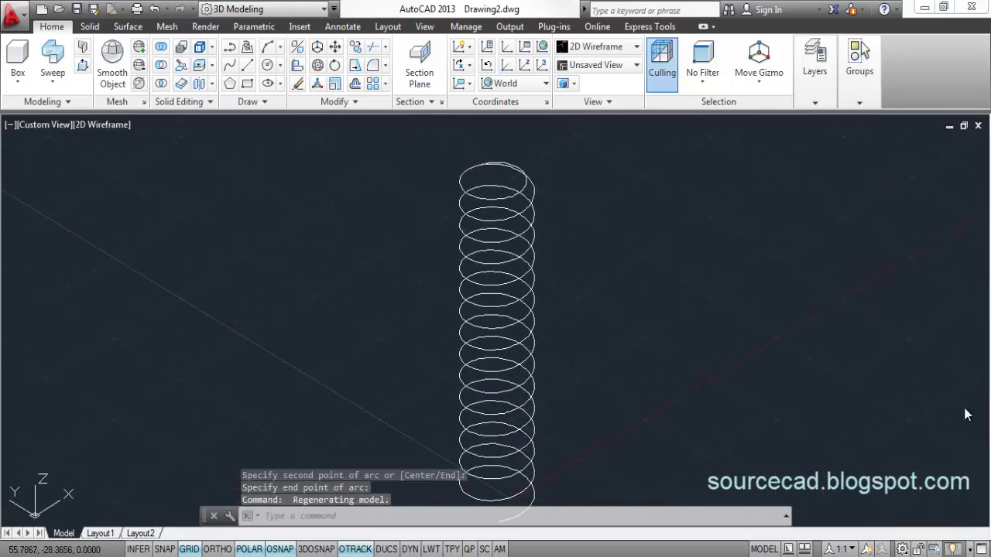
{"action": "left_click", "coordinate": [977, 391]}
{"action": "left_click", "coordinate": [926, 413]}
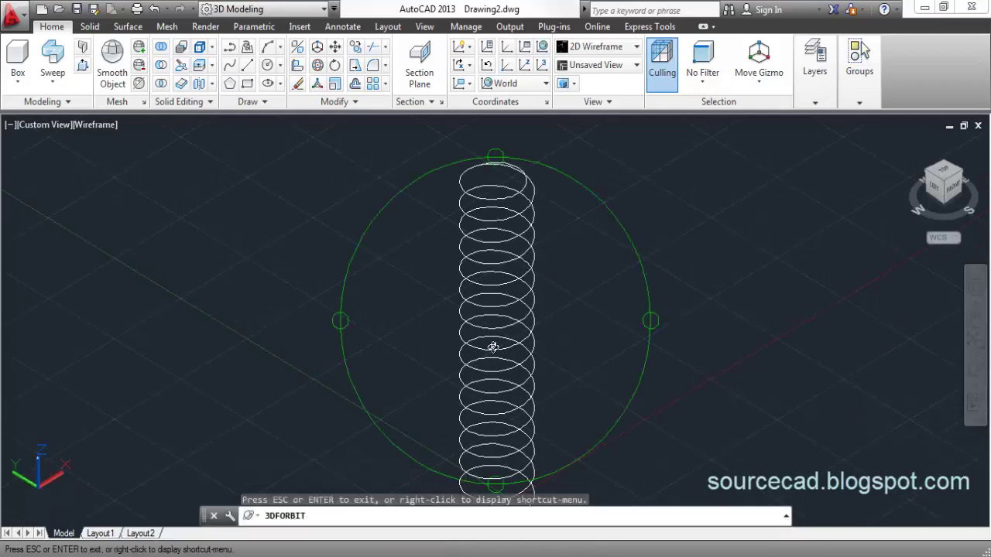
{"action": "left_click_drag", "start_coordinate": [452, 363], "coordinate": [548, 426]}
{"action": "right_click", "coordinate": [565, 288]}
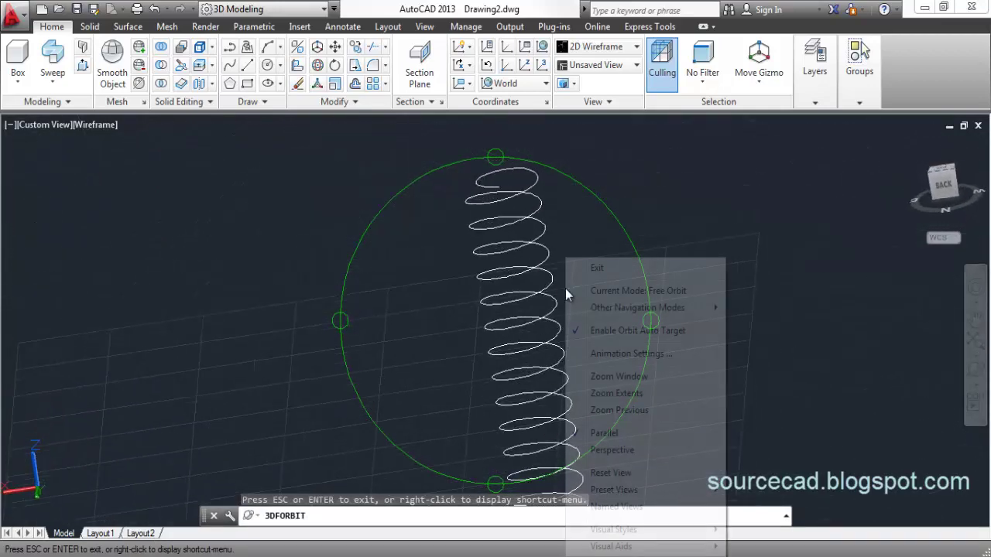
{"action": "left_click", "coordinate": [612, 267]}
{"action": "left_click", "coordinate": [949, 193]}
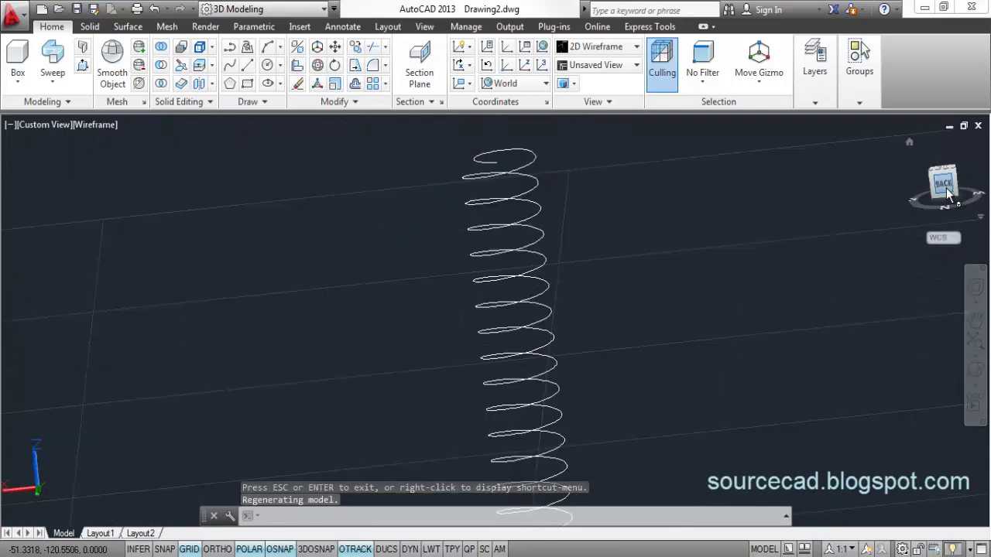
- Align the UCS to the view and draw an upright arc loop from the helix top end
{"action": "left_click", "coordinate": [471, 84]}
{"action": "left_click", "coordinate": [464, 110]}
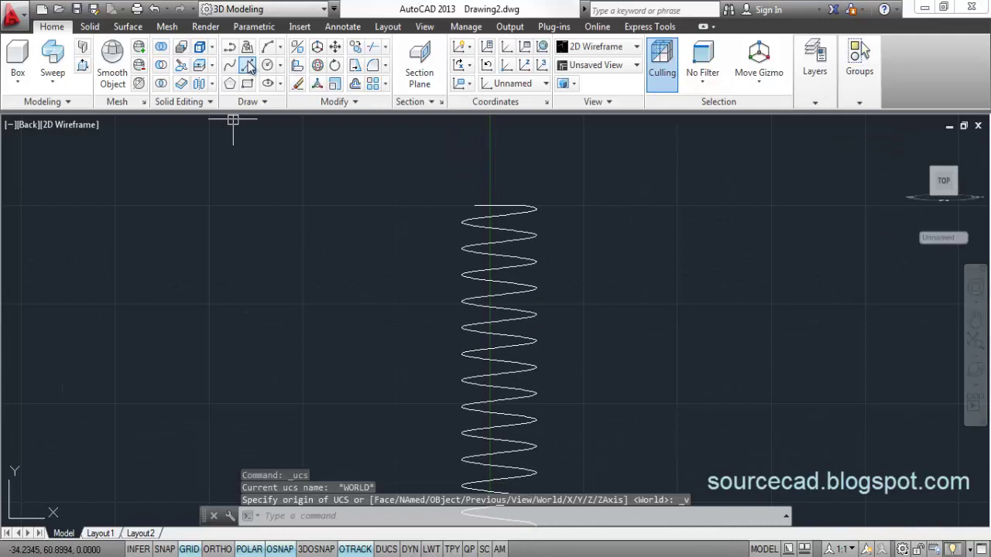
{"action": "left_click", "coordinate": [267, 48]}
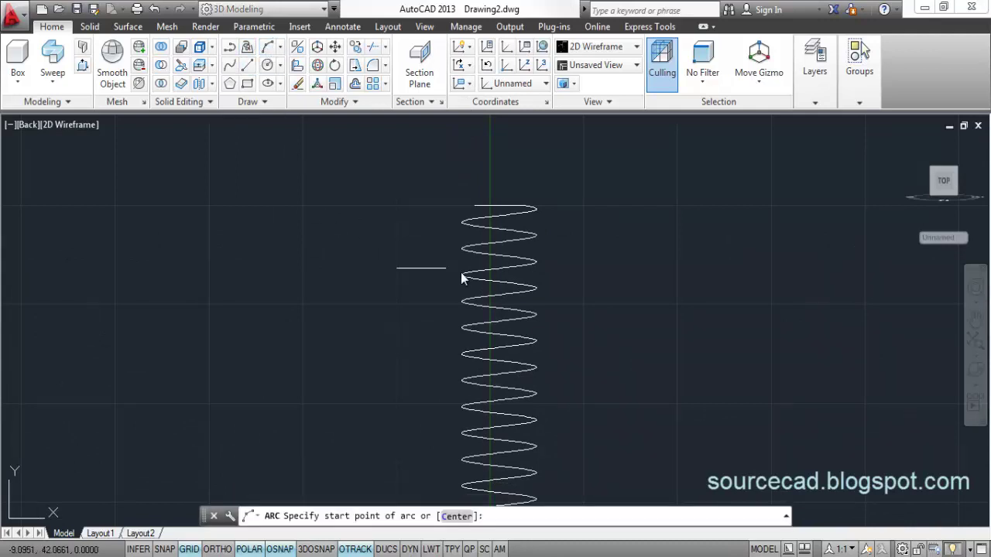
{"action": "left_click", "coordinate": [500, 209]}
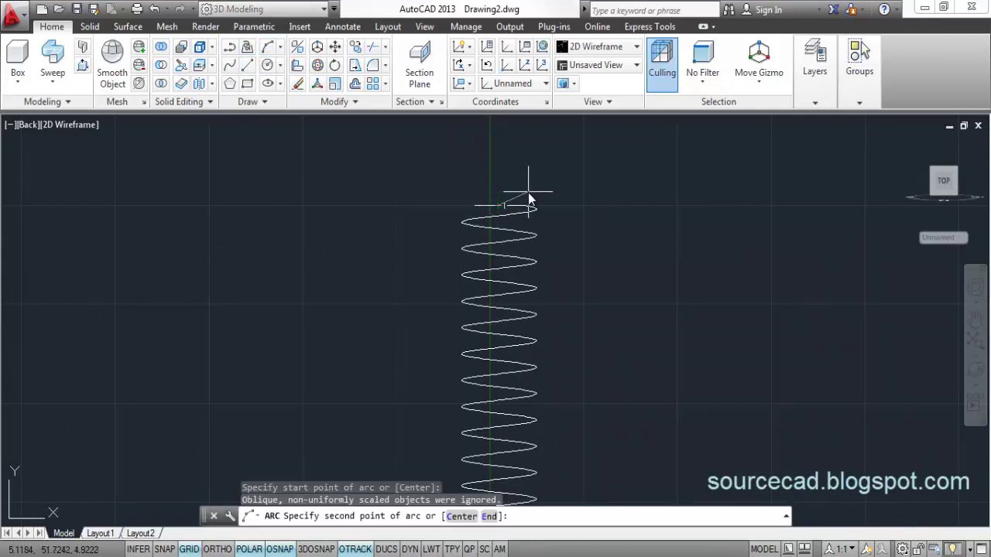
{"action": "left_click", "coordinate": [528, 186]}
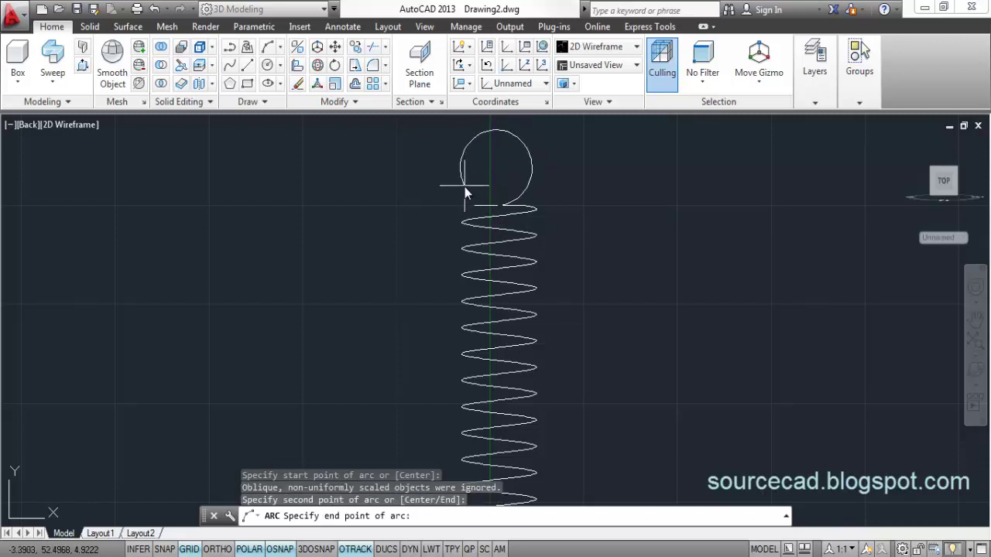
{"action": "left_click", "coordinate": [465, 178]}
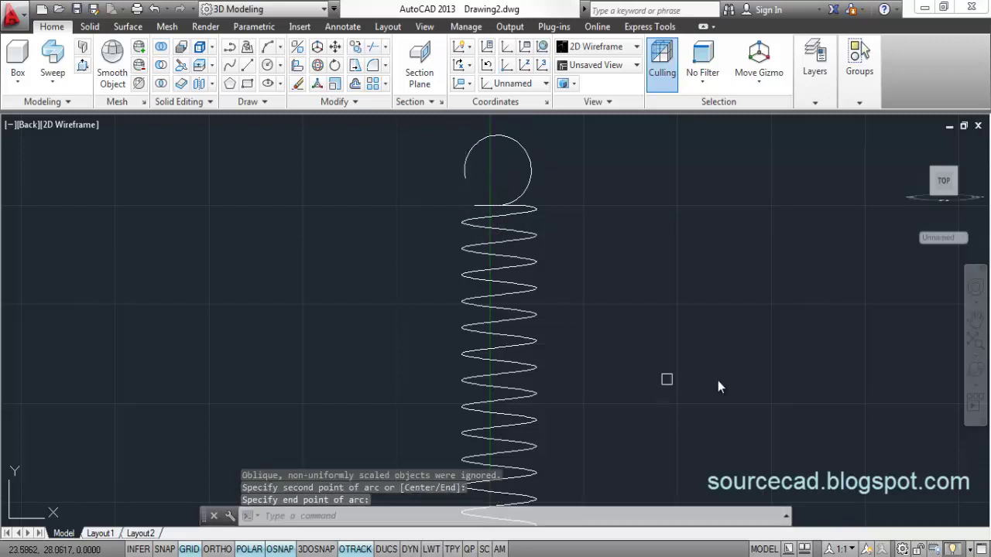
- Orbit to view the 3D coils, then turn the drawing grid off
{"action": "left_click", "coordinate": [974, 365]}
{"action": "left_click_drag", "start_coordinate": [550, 232], "coordinate": [543, 298]}
{"action": "right_click", "coordinate": [225, 382]}
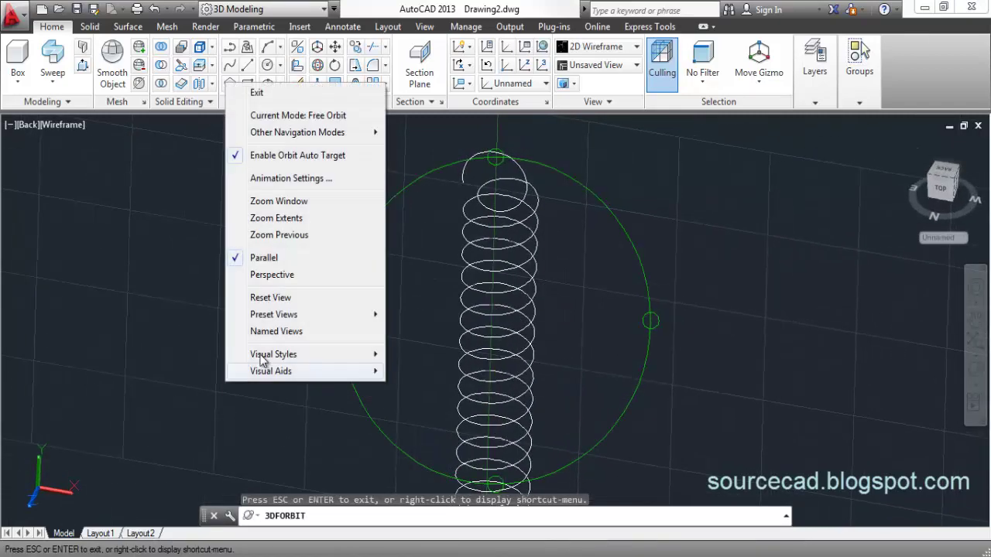
{"action": "left_click", "coordinate": [255, 91]}
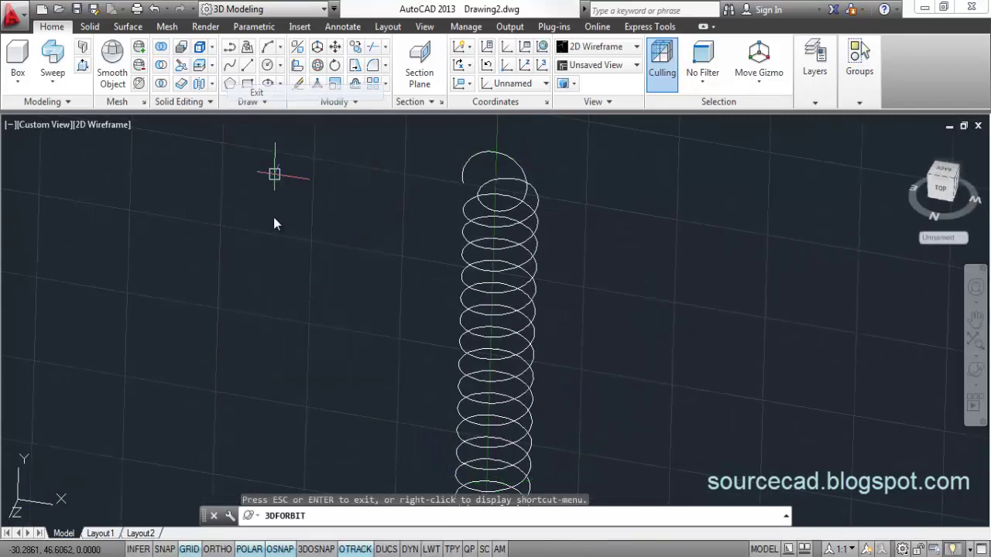
{"action": "left_click", "coordinate": [190, 549]}
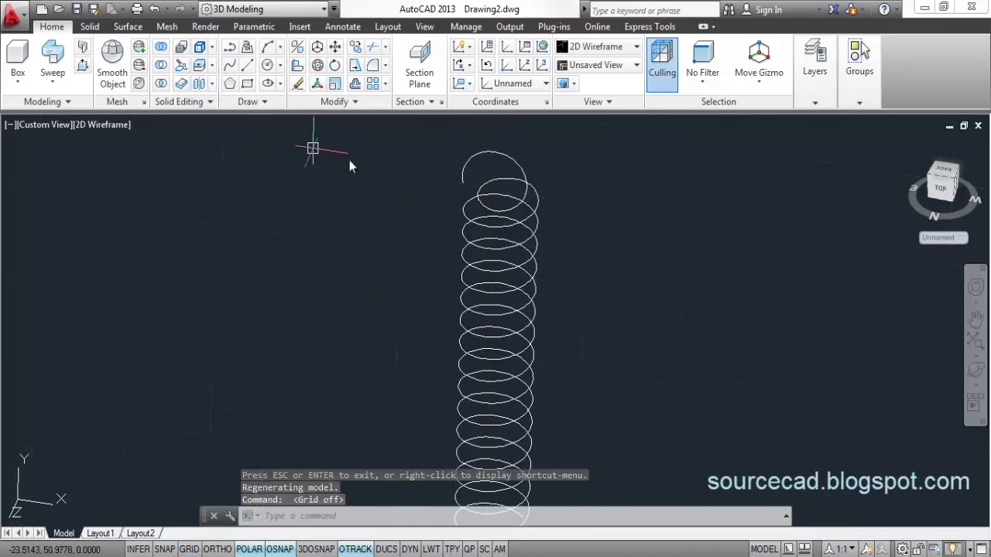
- JOIN the helix and the small top arc, cancelling the Remove Vertex grip option
{"action": "left_click", "coordinate": [472, 156]}
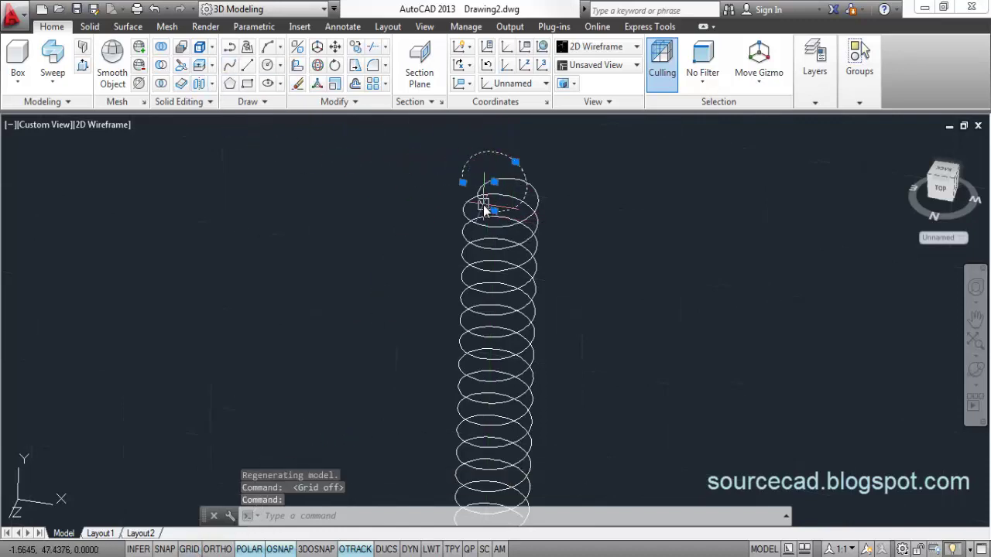
{"action": "left_click", "coordinate": [484, 207]}
{"action": "type", "text": "j"}
{"action": "key", "text": "Return"}
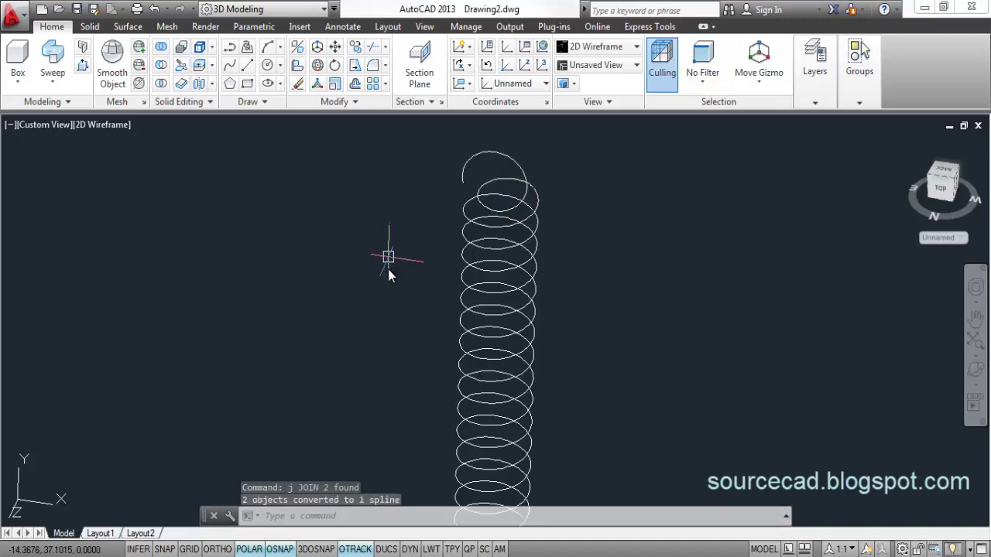
{"action": "left_click", "coordinate": [490, 153]}
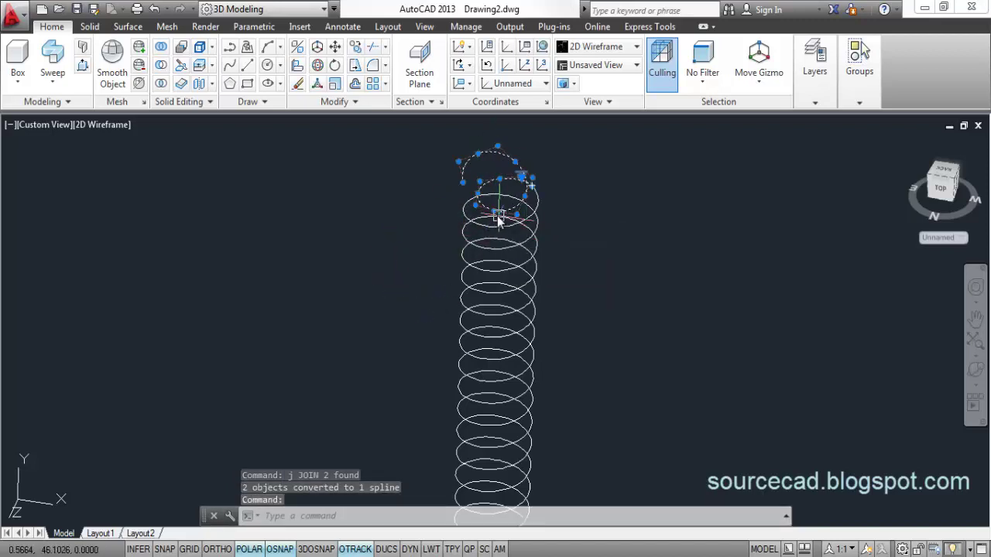
{"action": "mouse_move", "coordinate": [497, 219]}
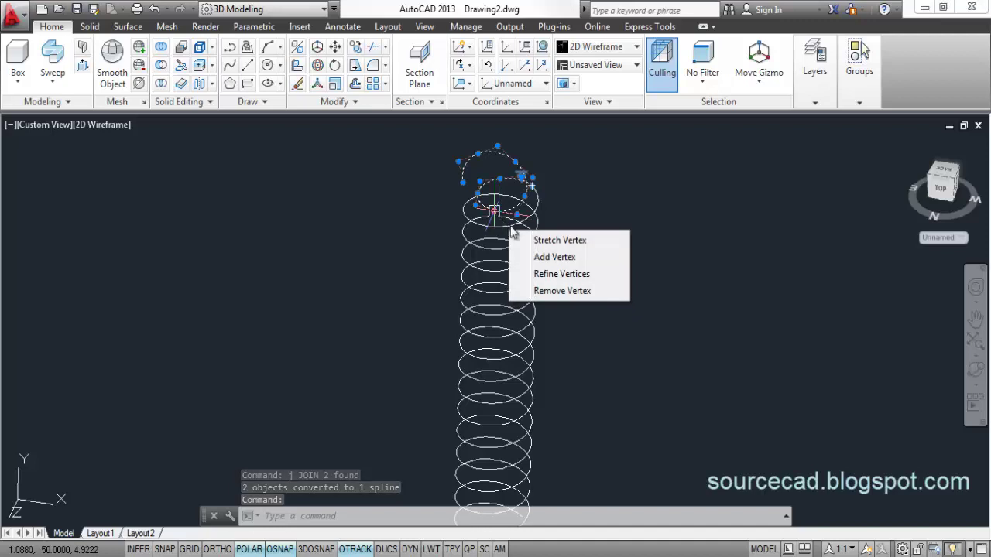
{"action": "left_click", "coordinate": [551, 291]}
{"action": "left_click", "coordinate": [553, 292]}
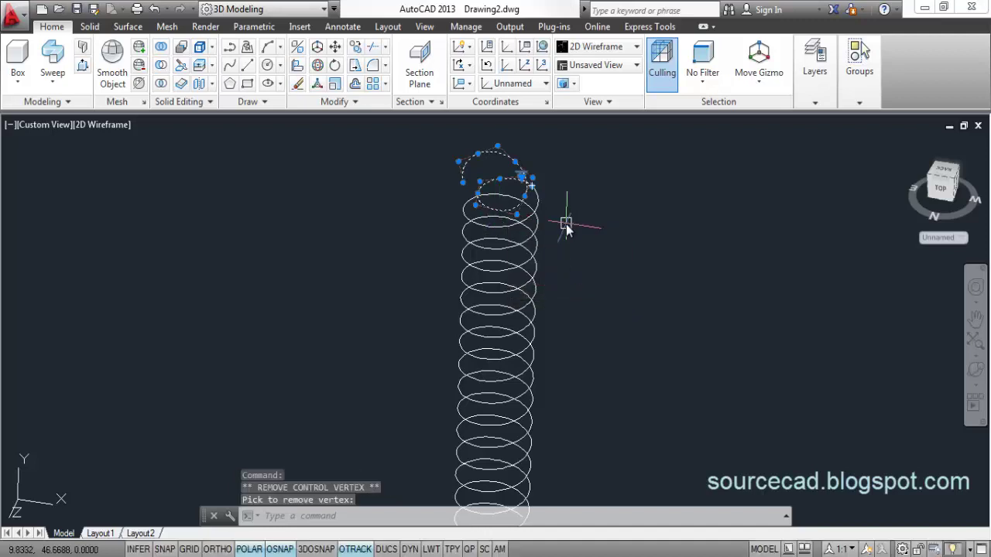
{"action": "key", "text": "Escape"}
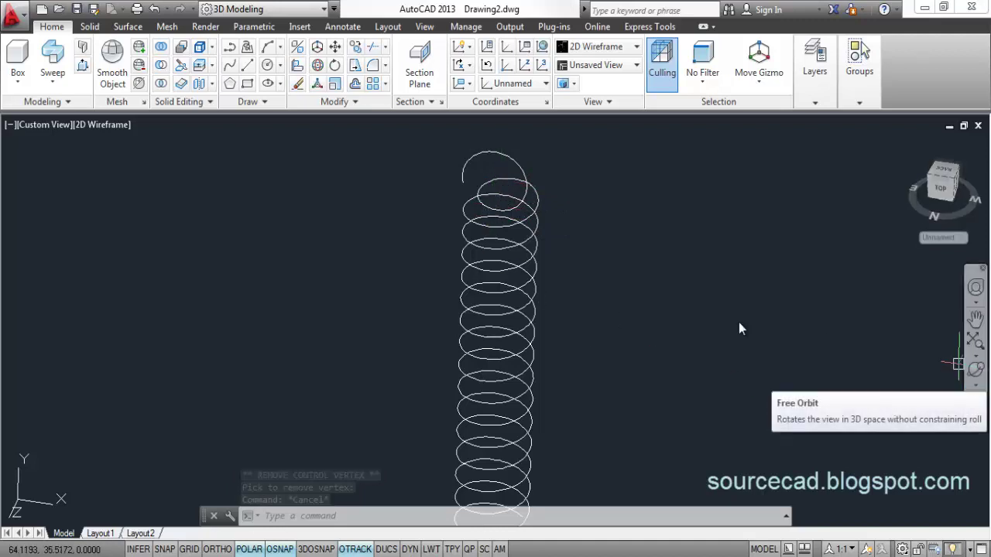
- Orbit around the selected spline to inspect the top hook
{"action": "left_click", "coordinate": [487, 155]}
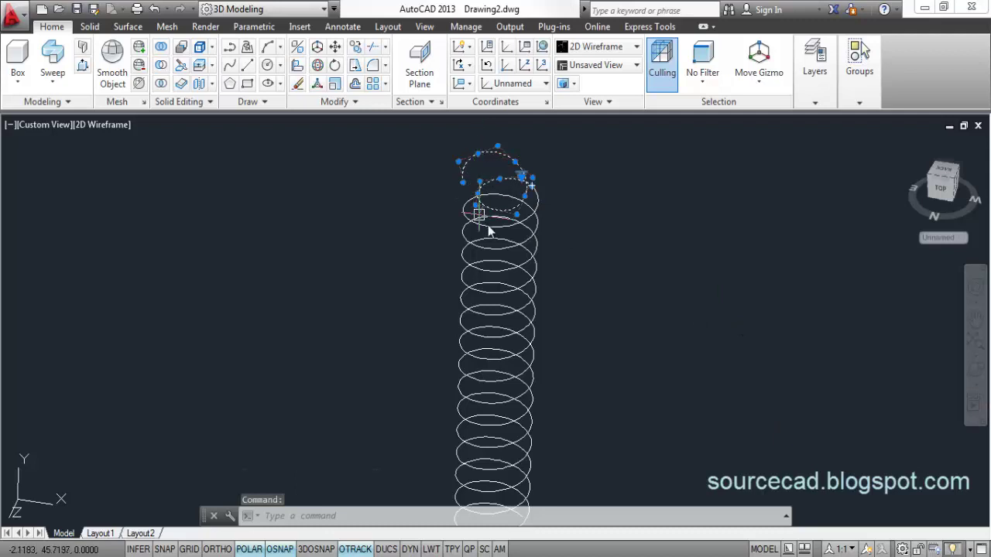
{"action": "left_click", "coordinate": [975, 370]}
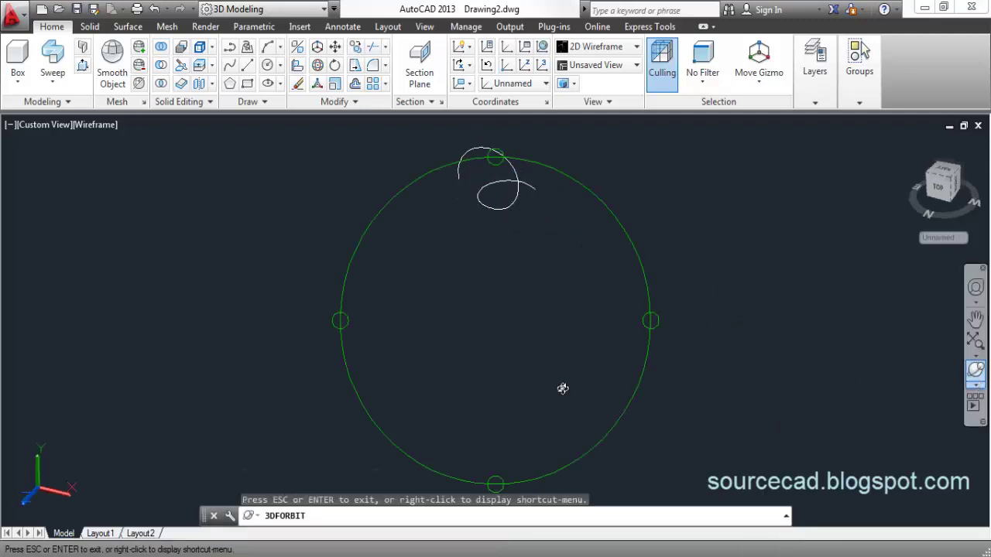
{"action": "left_click_drag", "start_coordinate": [562, 389], "coordinate": [548, 282]}
{"action": "key", "text": "Escape"}
- JOIN the helix and hook pieces again into a single spline, then cancel vertex removal
{"action": "left_click", "coordinate": [522, 224]}
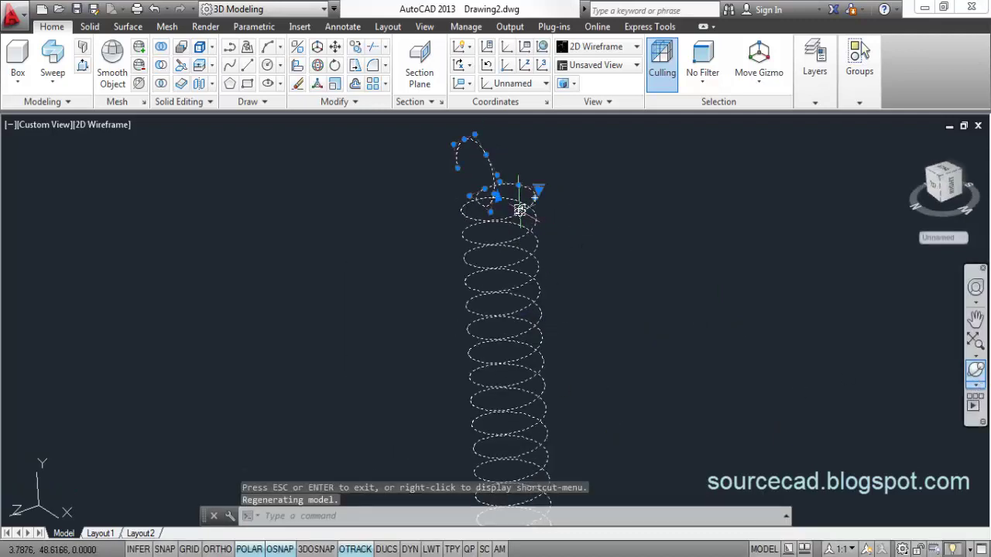
{"action": "type", "text": "j"}
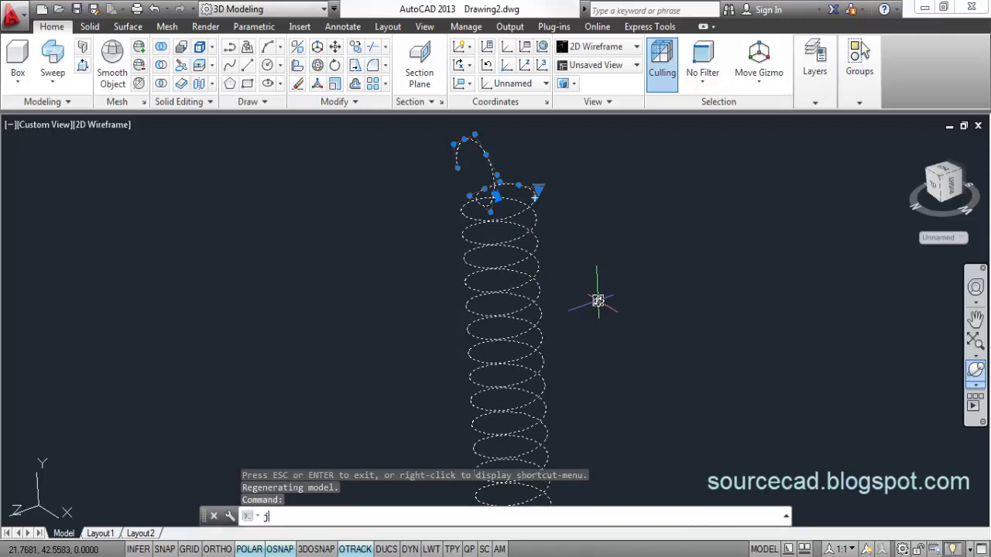
{"action": "key", "text": "Return"}
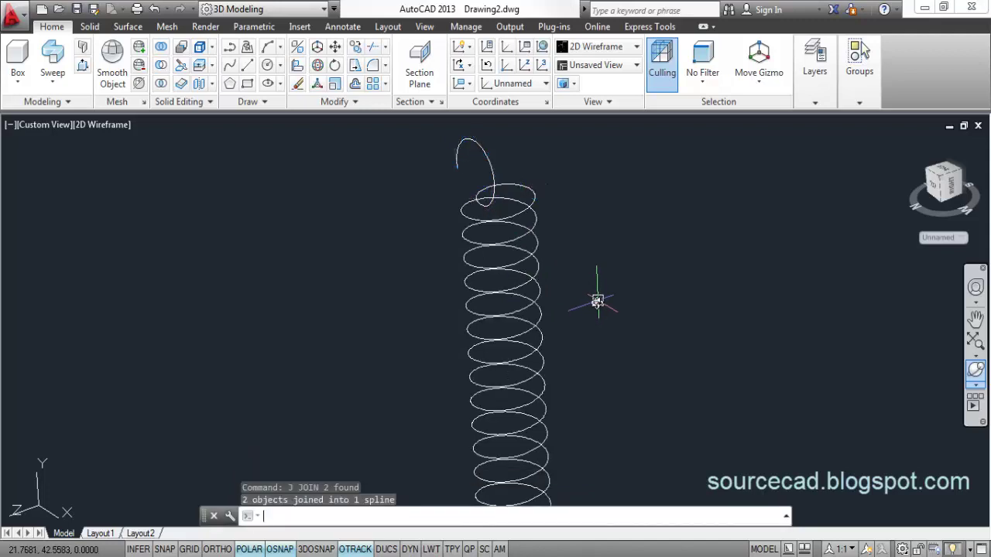
{"action": "left_click", "coordinate": [515, 217]}
{"action": "mouse_move", "coordinate": [534, 198]}
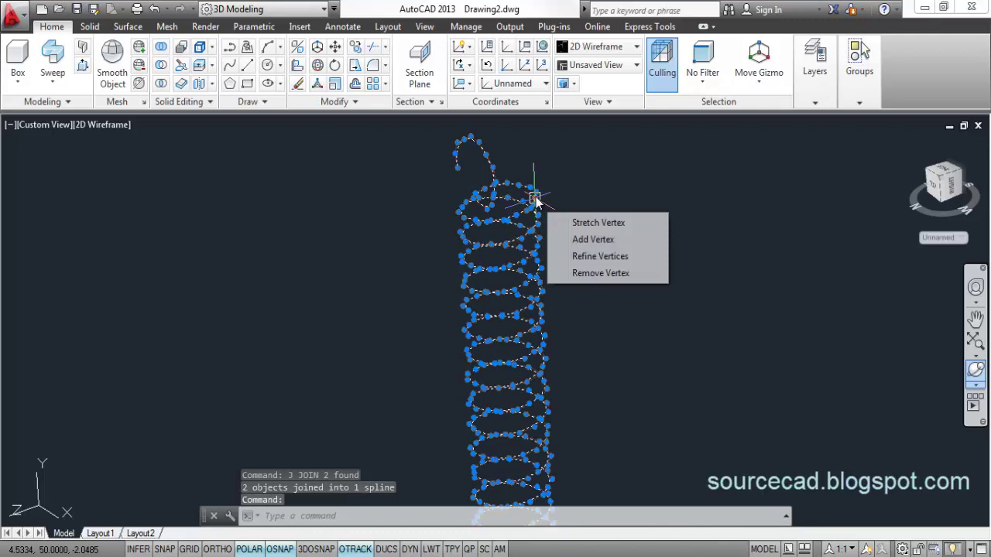
{"action": "left_click", "coordinate": [597, 276]}
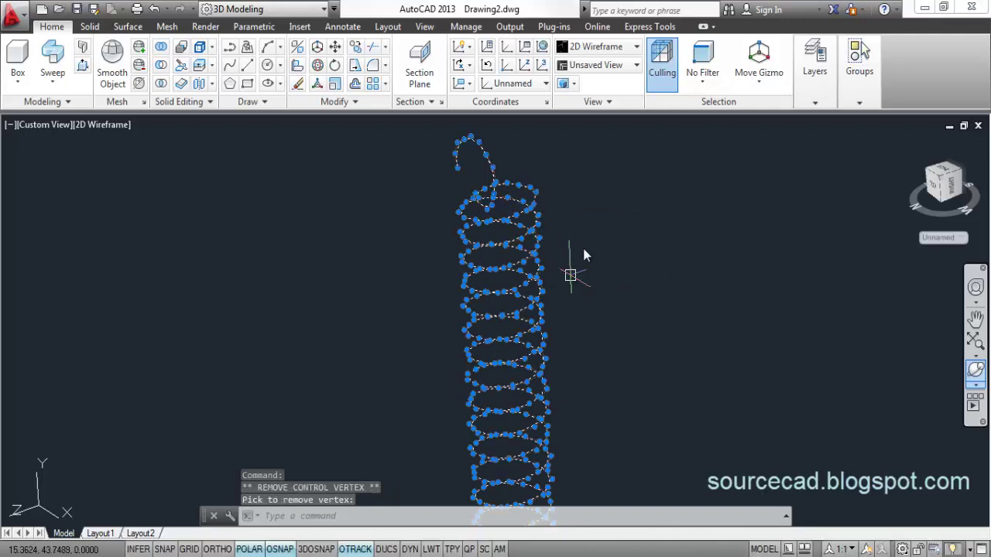
{"action": "key", "text": "Escape"}
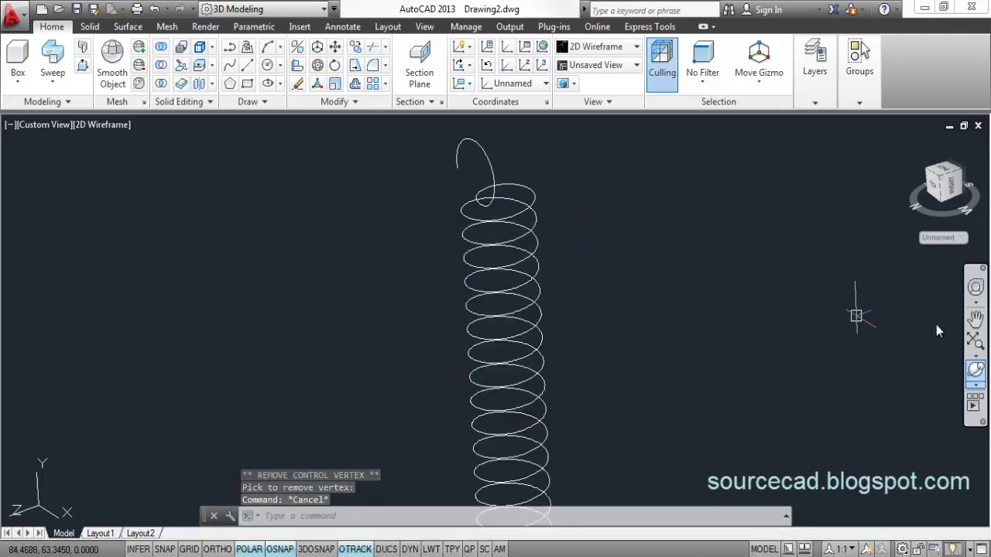
- Tilt the spring to an angled view with Free Orbit and pan it lower left
{"action": "left_click", "coordinate": [975, 370]}
{"action": "left_click_drag", "start_coordinate": [534, 431], "coordinate": [513, 340]}
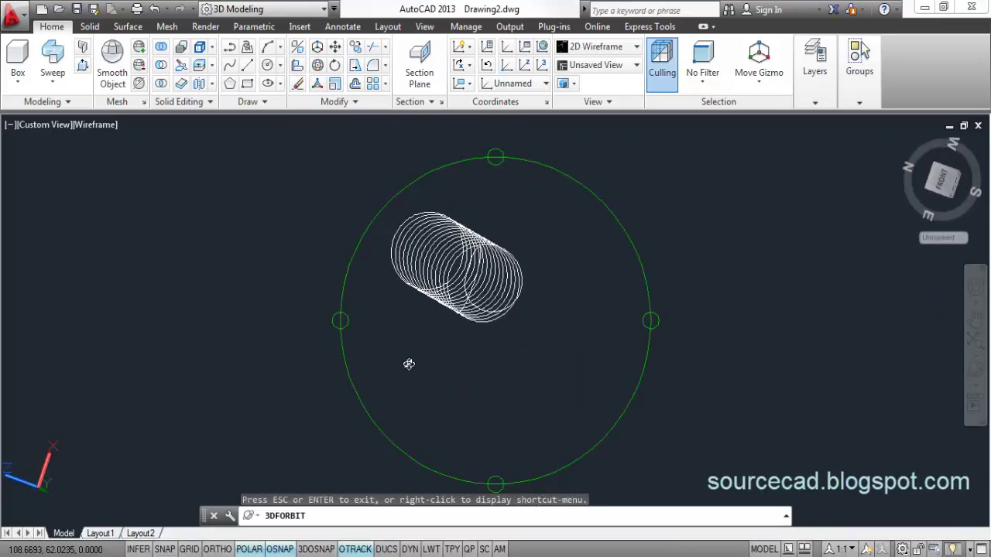
{"action": "left_click_drag", "start_coordinate": [407, 358], "coordinate": [500, 330]}
{"action": "key", "text": "Escape"}
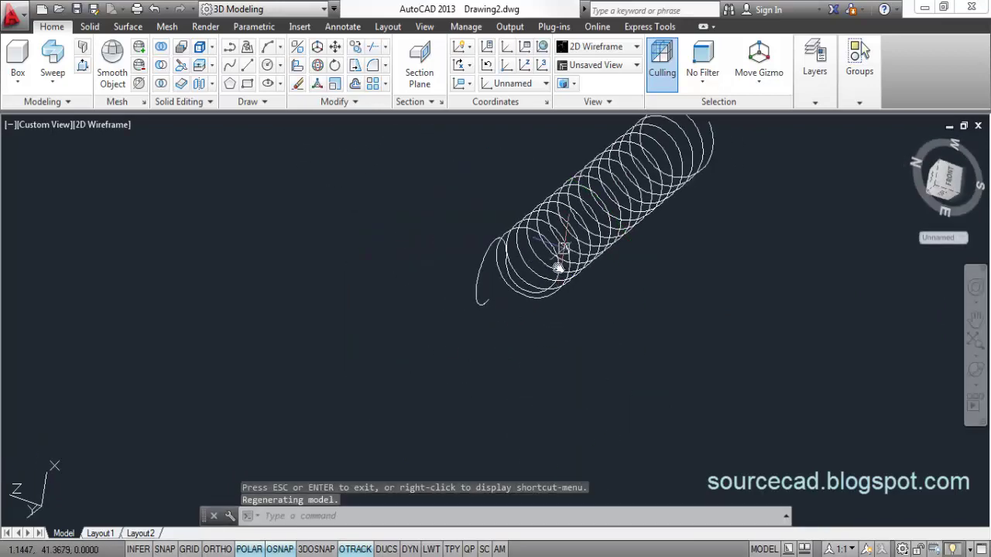
{"action": "middle_click_drag", "start_coordinate": [558, 265], "coordinate": [524, 325]}
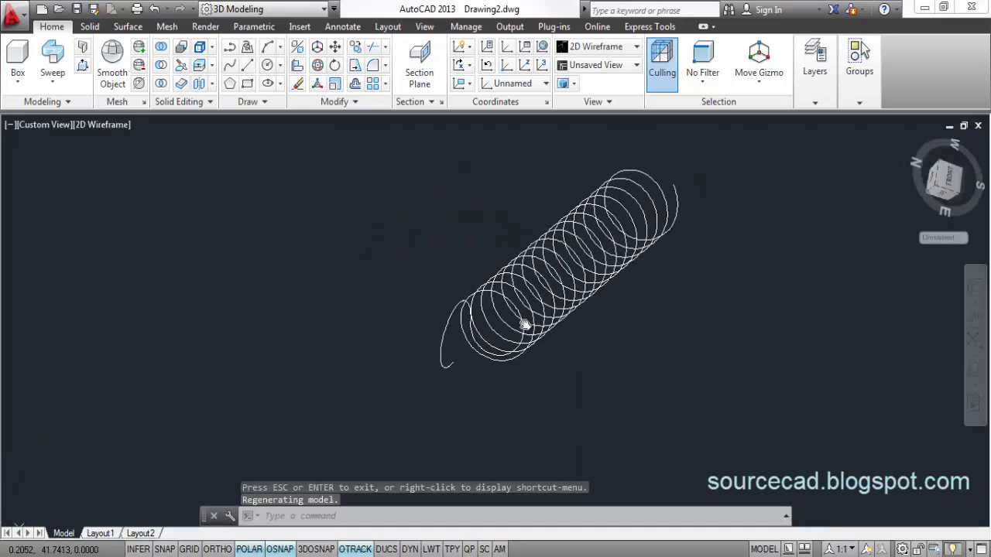
- Start an arc at the helix's free end and switch to Bottom view
{"action": "left_click", "coordinate": [266, 49]}
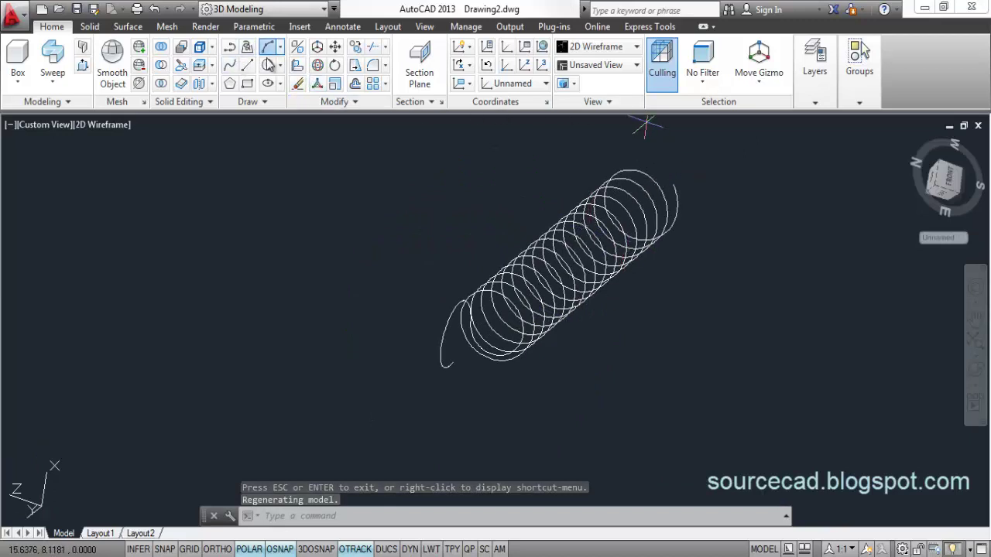
{"action": "left_click", "coordinate": [674, 188]}
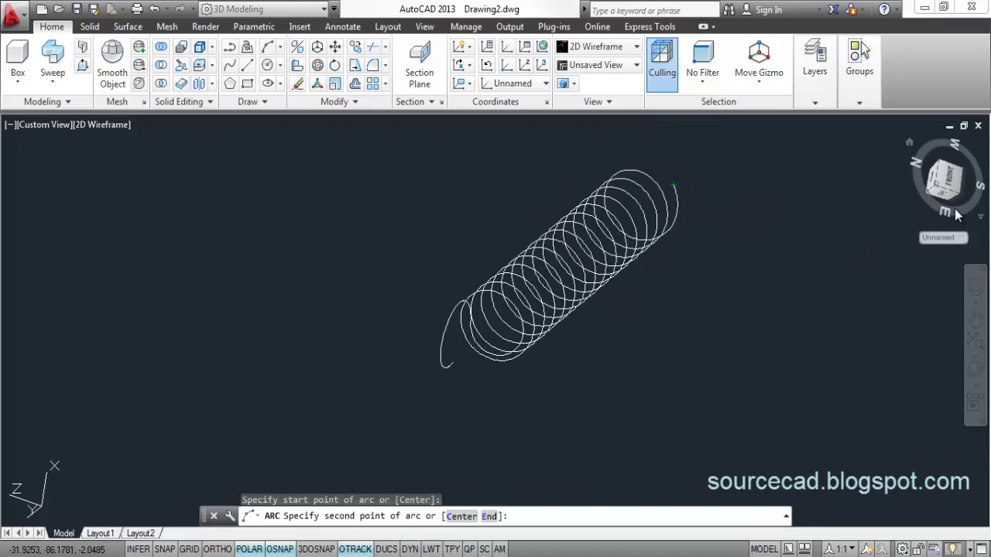
{"action": "left_click", "coordinate": [951, 179]}
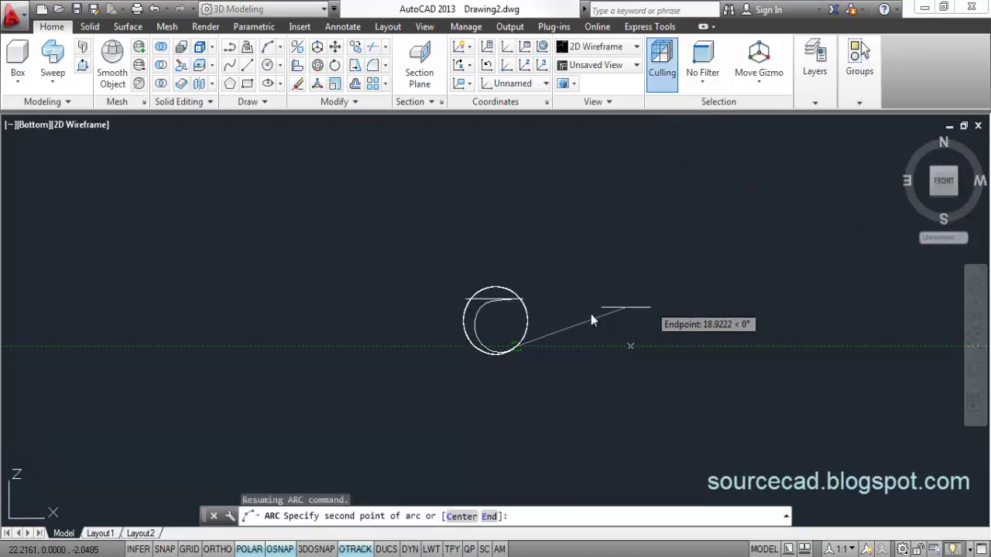
- Align the UCS to the view and finish the three-point end-hook arc, with OSNAP off for the end point
{"action": "left_click", "coordinate": [463, 83]}
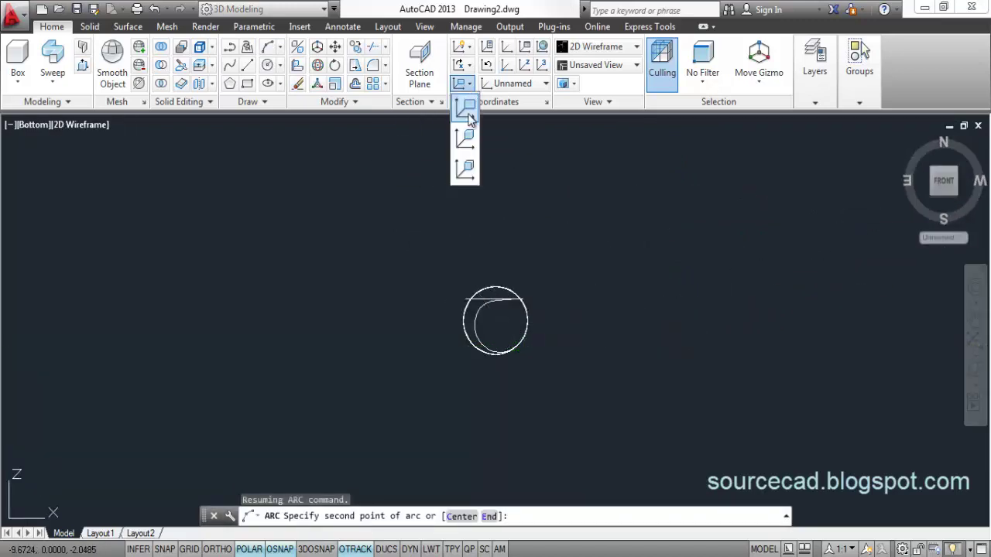
{"action": "left_click", "coordinate": [469, 116]}
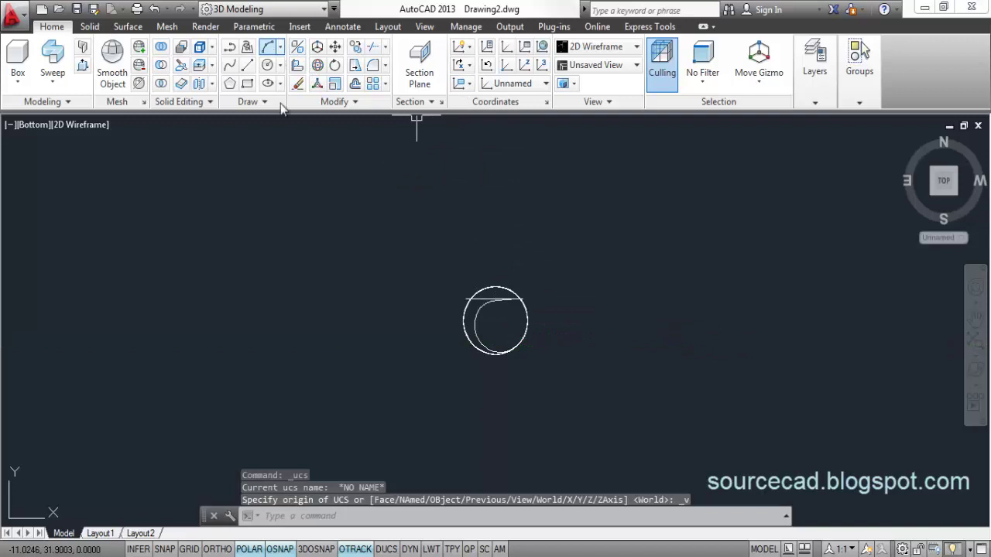
{"action": "left_click", "coordinate": [517, 347]}
{"action": "scroll", "coordinate": [524, 333], "scroll_direction": "up", "scroll_amount": 4}
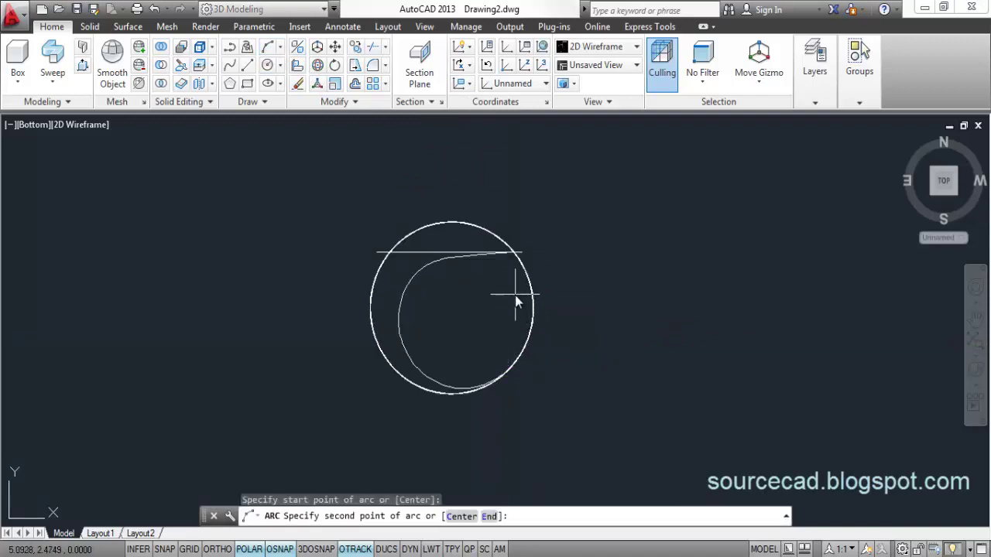
{"action": "left_click", "coordinate": [515, 295]}
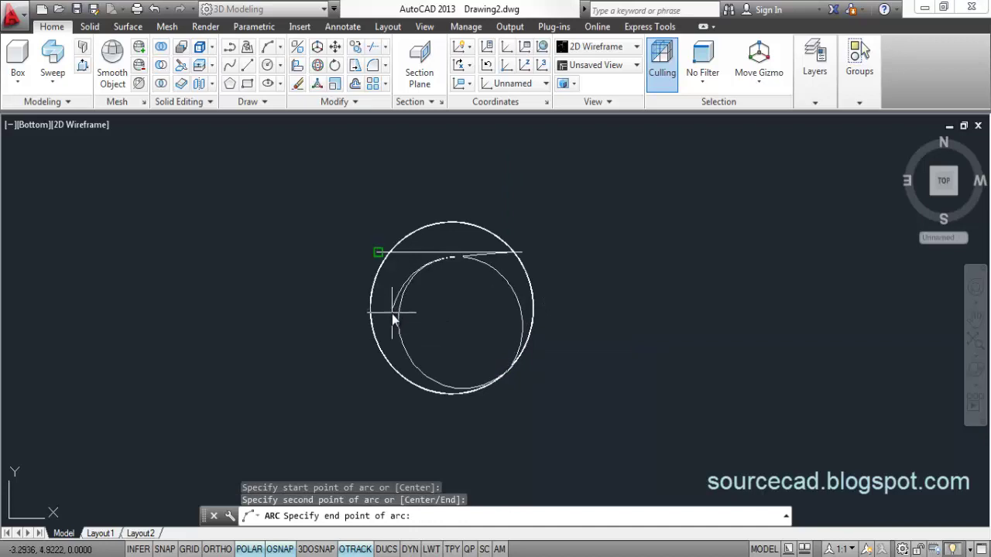
{"action": "key", "text": "F3"}
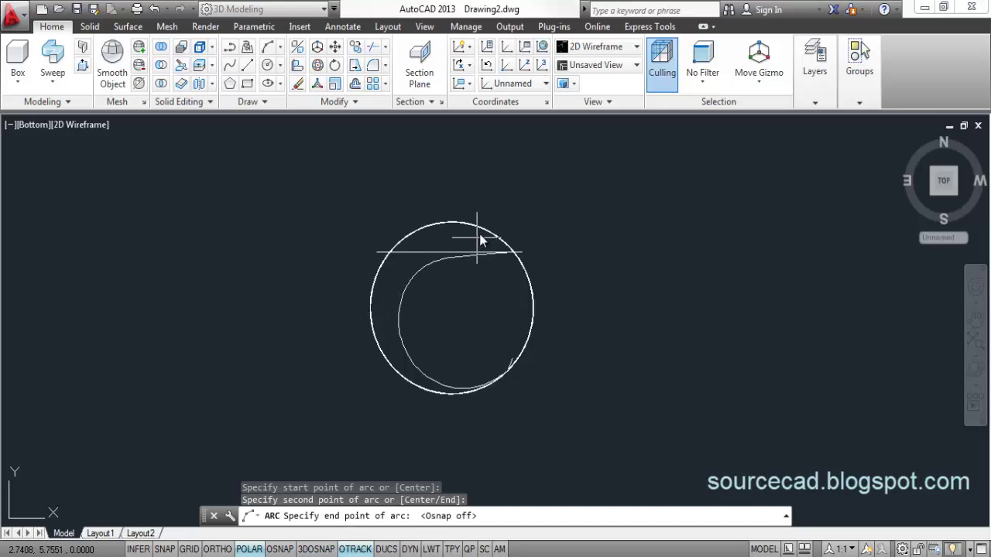
{"action": "left_click", "coordinate": [395, 298]}
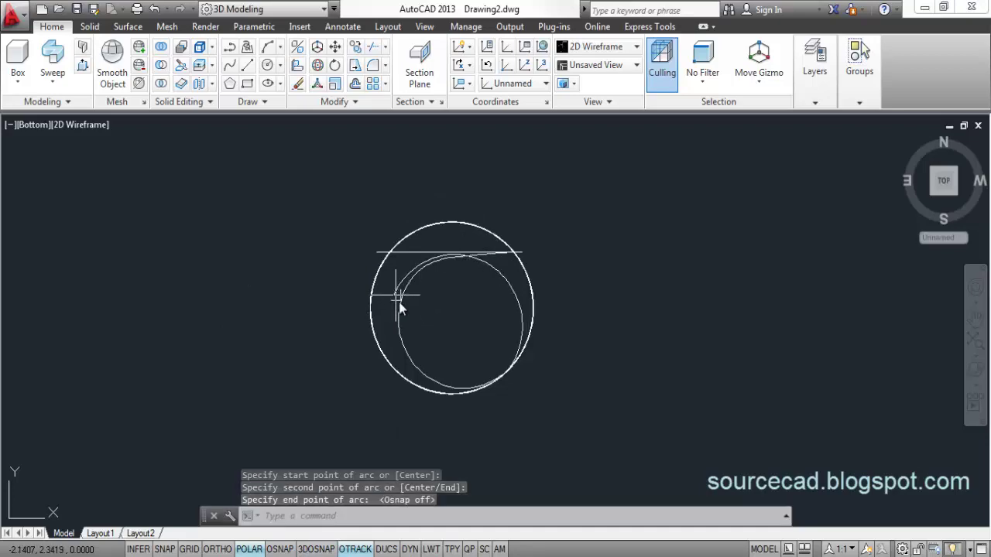
- Orbit to a diagonal 3D view of the coil and end hook, turning object snap back on
{"action": "left_click", "coordinate": [974, 375]}
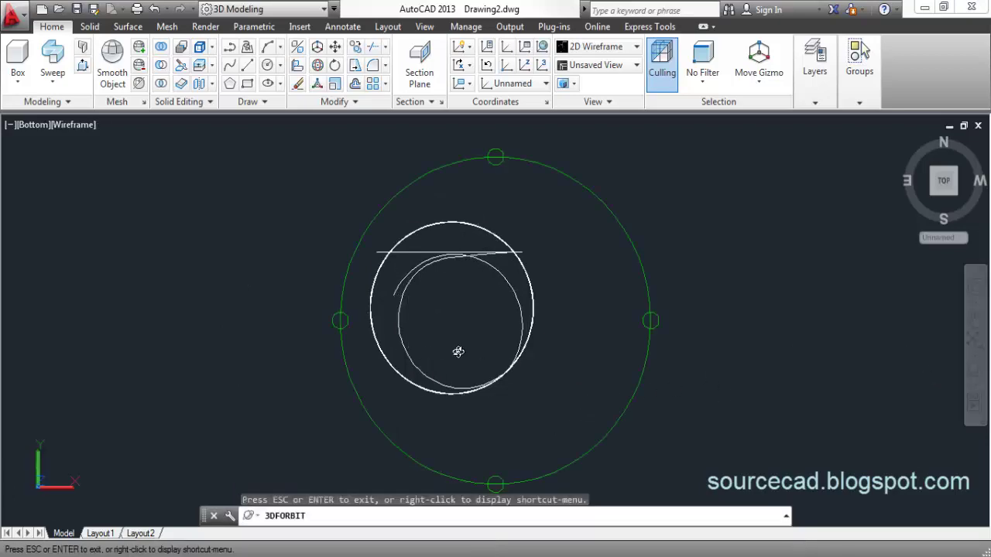
{"action": "left_click_drag", "start_coordinate": [458, 352], "coordinate": [501, 366]}
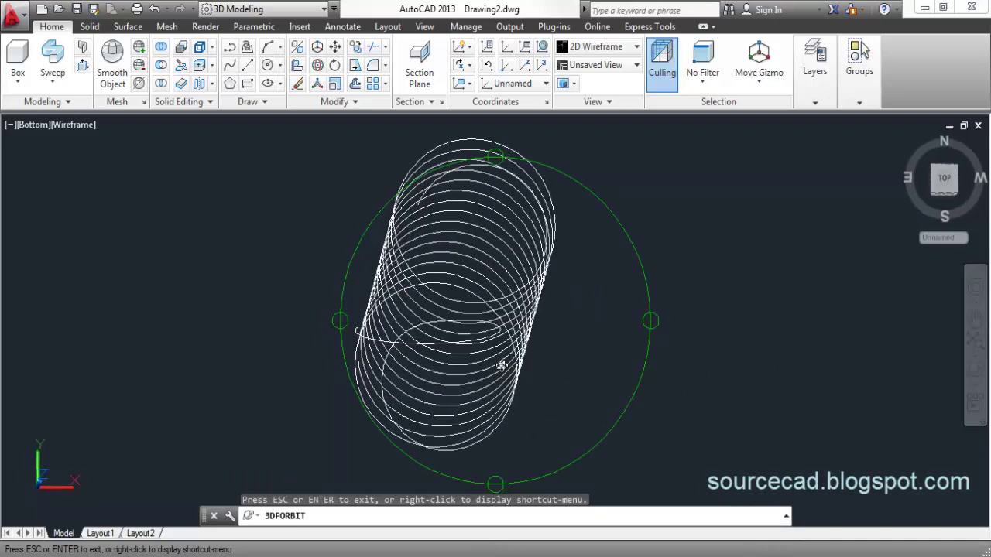
{"action": "key", "text": "Escape"}
{"action": "scroll", "coordinate": [499, 311], "scroll_direction": "down", "scroll_amount": 4}
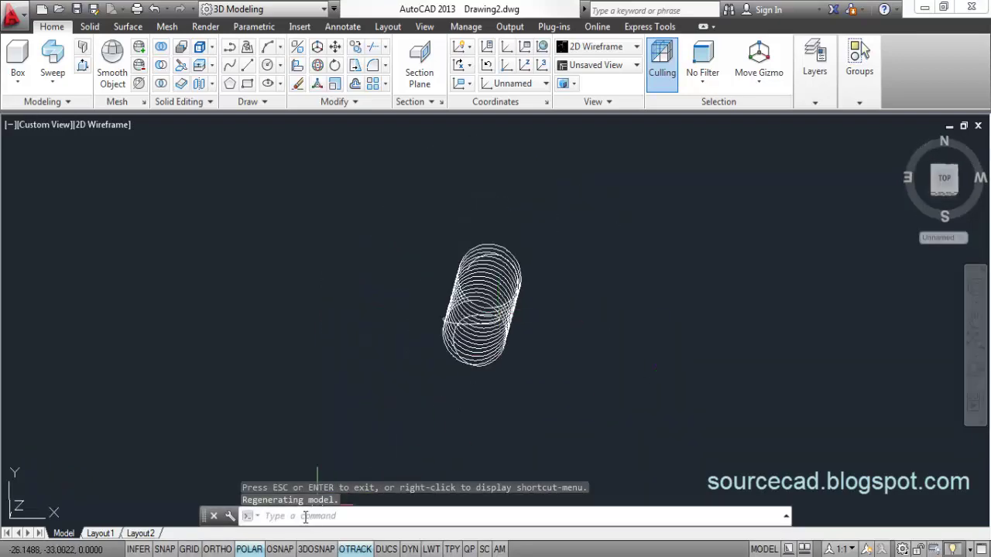
{"action": "left_click", "coordinate": [285, 550]}
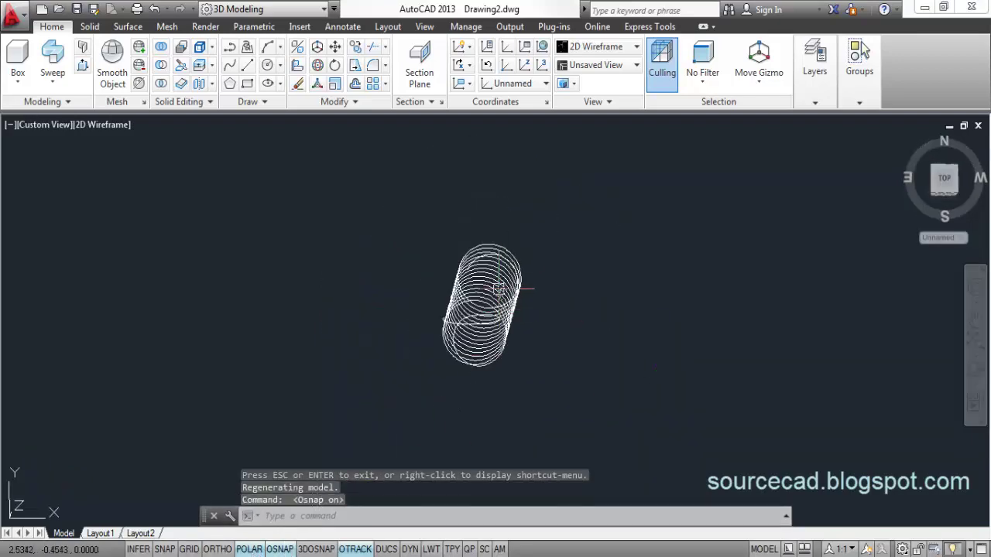
{"action": "scroll", "coordinate": [499, 289], "scroll_direction": "up", "scroll_amount": 4}
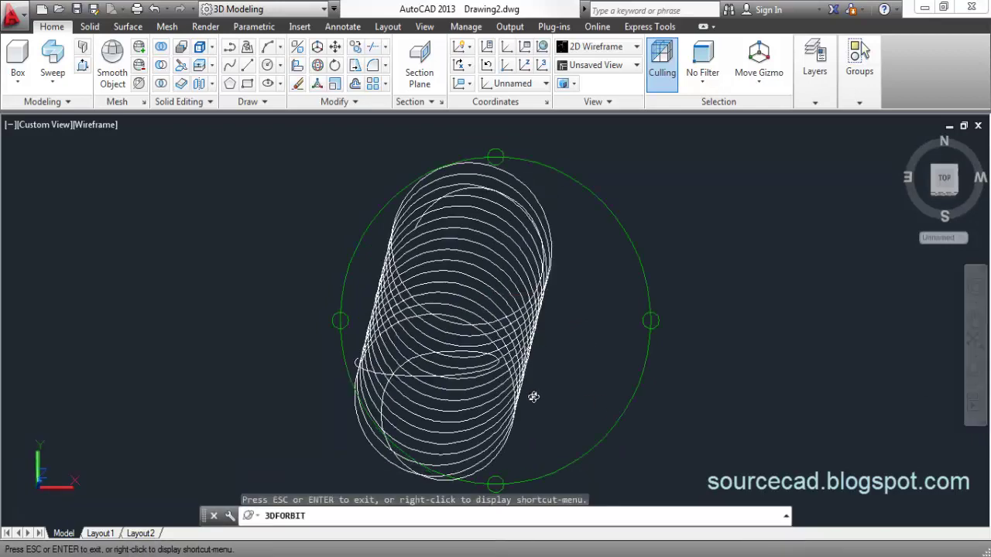
{"action": "left_click_drag", "start_coordinate": [531, 398], "coordinate": [585, 395]}
{"action": "right_click", "coordinate": [603, 317]}
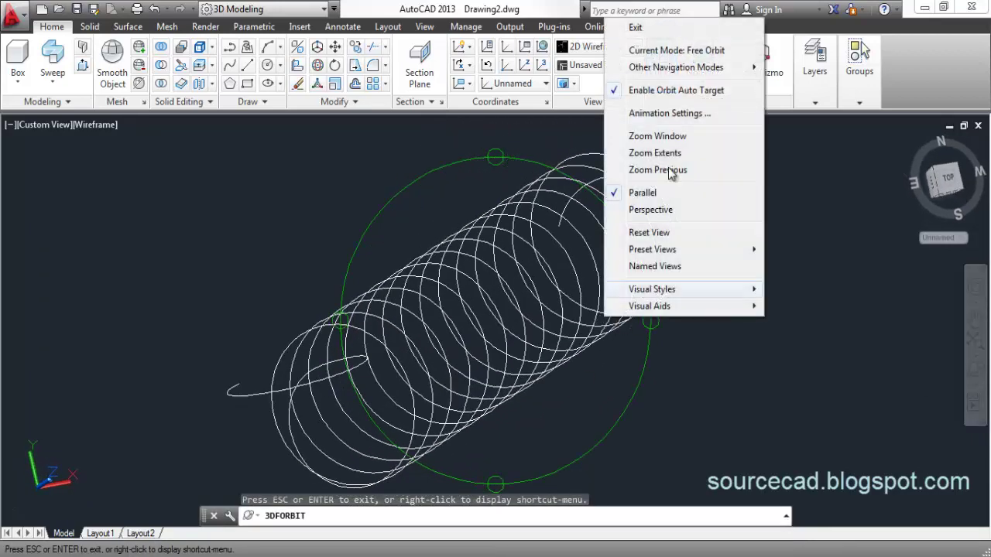
{"action": "left_click", "coordinate": [639, 24]}
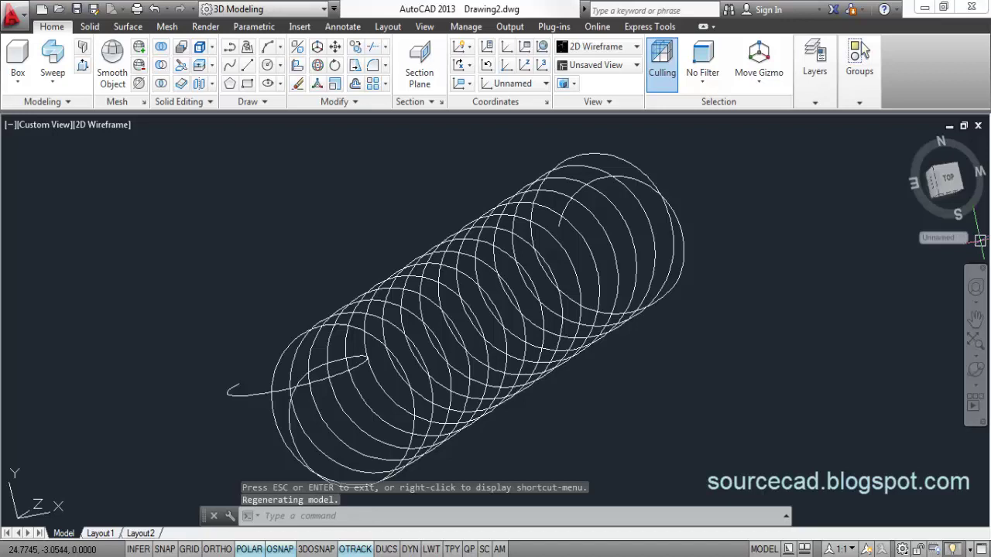
{"action": "scroll", "coordinate": [726, 267], "scroll_direction": "down", "scroll_amount": 2}
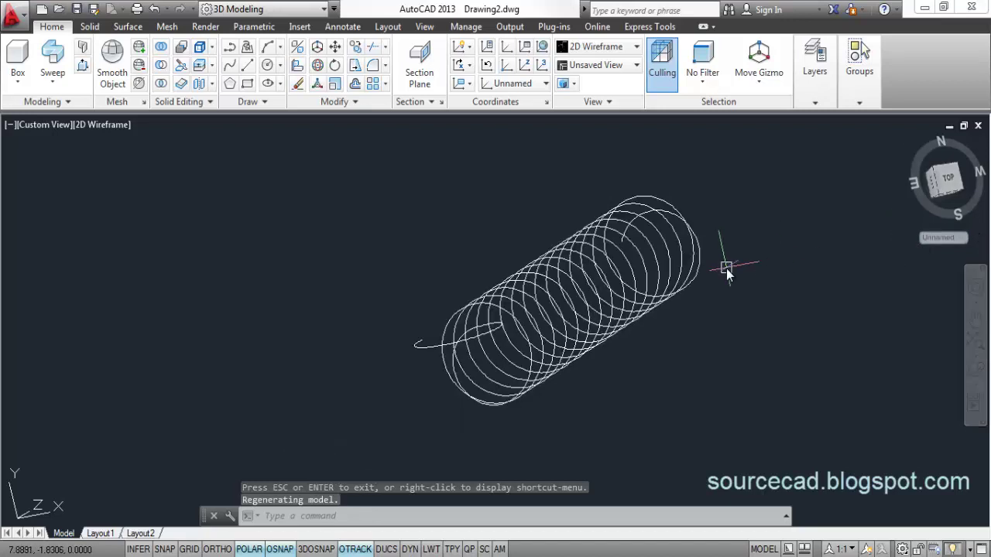
{"action": "left_click", "coordinate": [690, 284]}
- JOIN the end hook arc and helix into one spline, cancelling the Remove Vertex option
{"action": "left_click", "coordinate": [688, 291]}
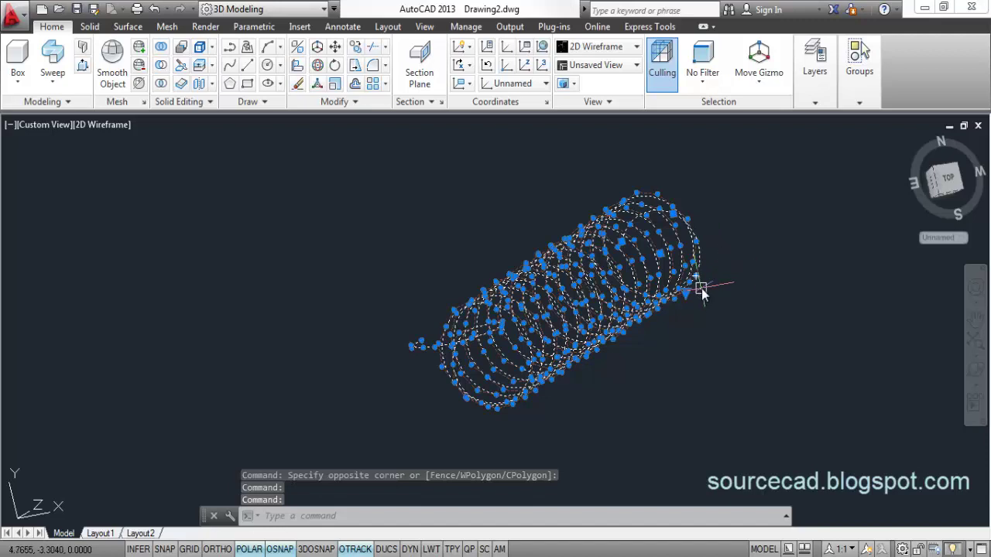
{"action": "type", "text": "j"}
{"action": "key", "text": "Return"}
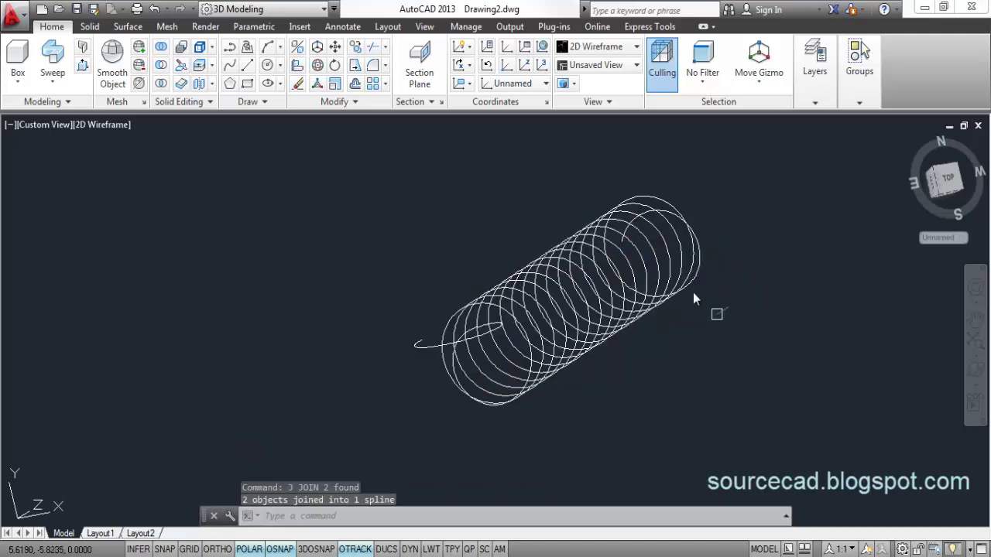
{"action": "left_click", "coordinate": [702, 271]}
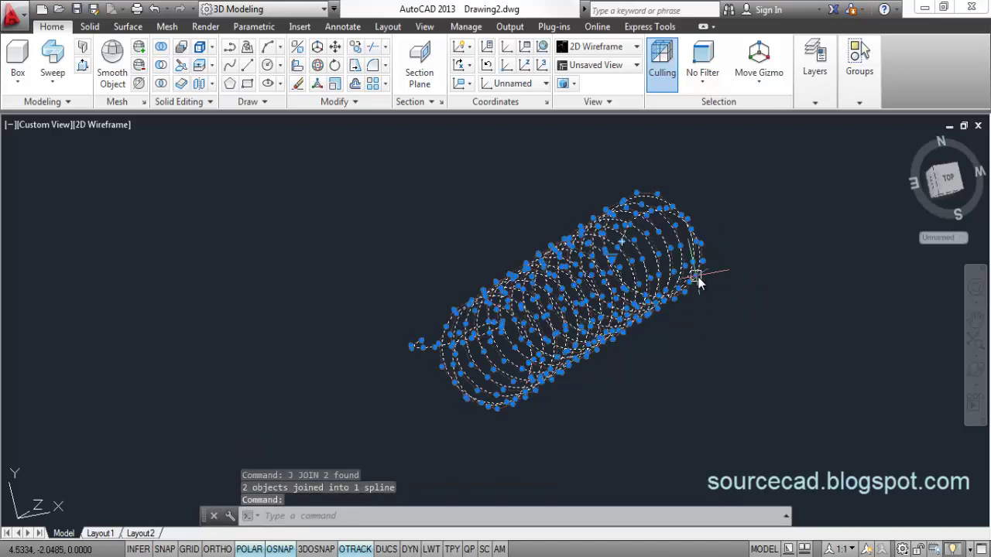
{"action": "scroll", "coordinate": [699, 282], "scroll_direction": "up", "scroll_amount": 5}
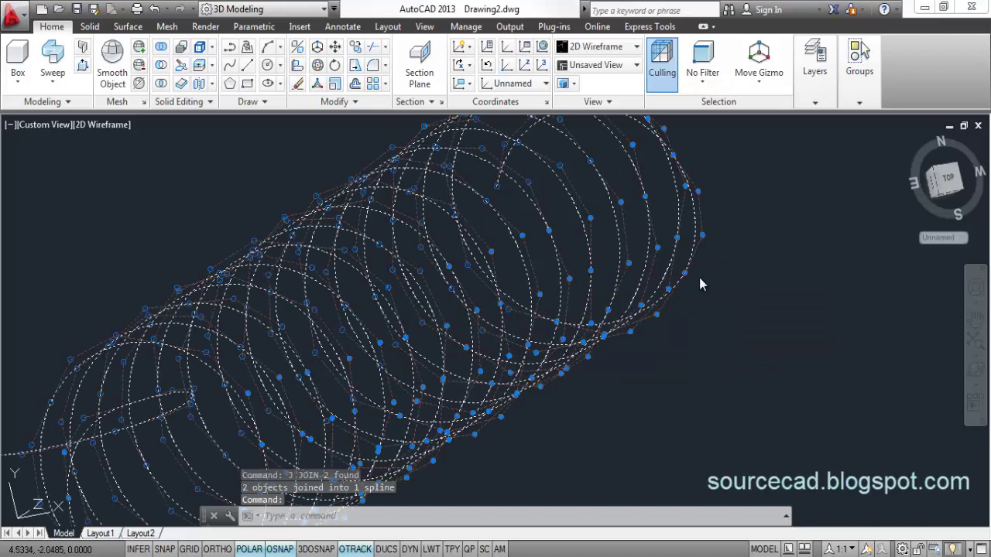
{"action": "mouse_move", "coordinate": [685, 272]}
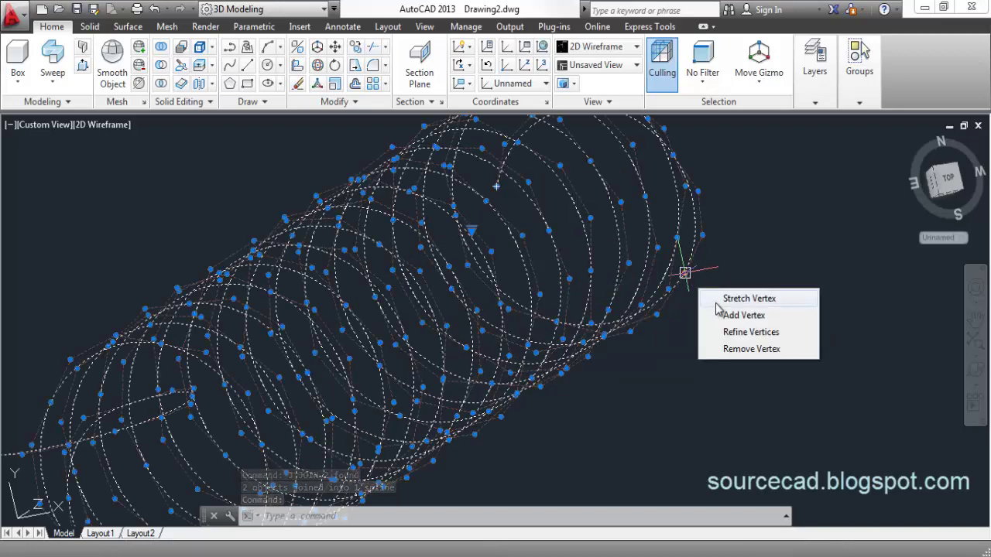
{"action": "left_click", "coordinate": [747, 349]}
{"action": "key", "text": "Escape"}
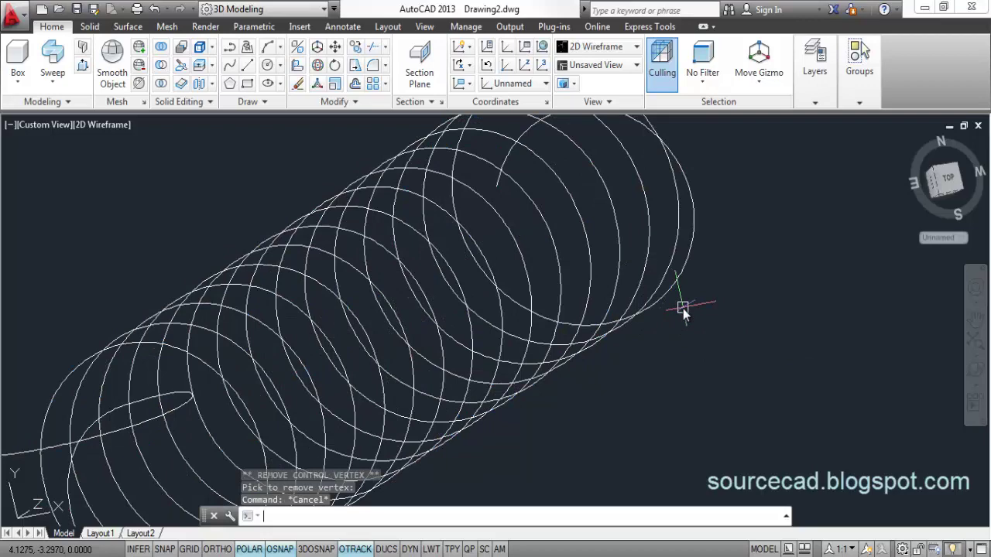
- Recentre the spring in the view and pick the orbit options
{"action": "scroll", "coordinate": [682, 308], "scroll_direction": "down", "scroll_amount": 5}
{"action": "middle_click_drag", "start_coordinate": [698, 263], "coordinate": [639, 294]}
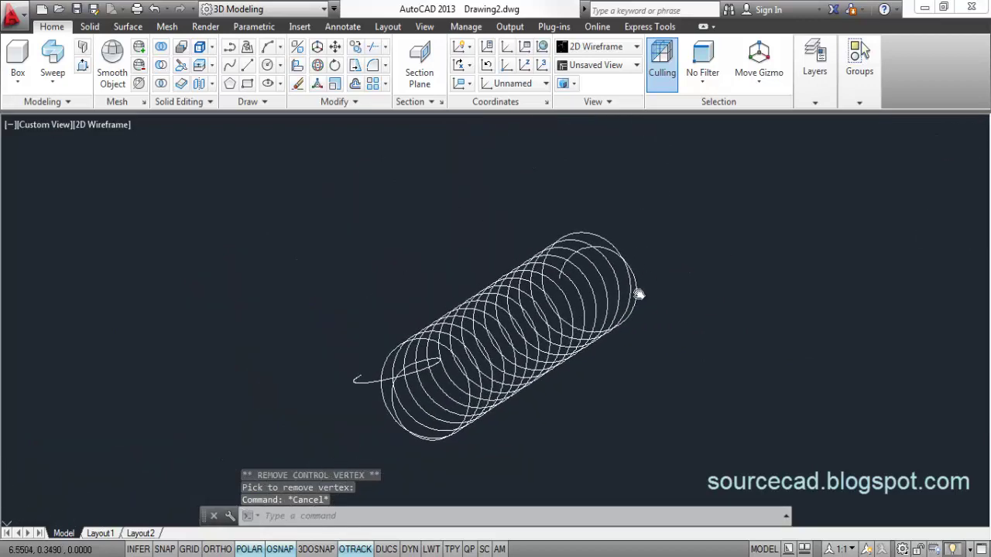
{"action": "left_click", "coordinate": [979, 383]}
- Orbit the spring freely, then switch to the Right ViewCube face for a side-on view
{"action": "left_click", "coordinate": [851, 416]}
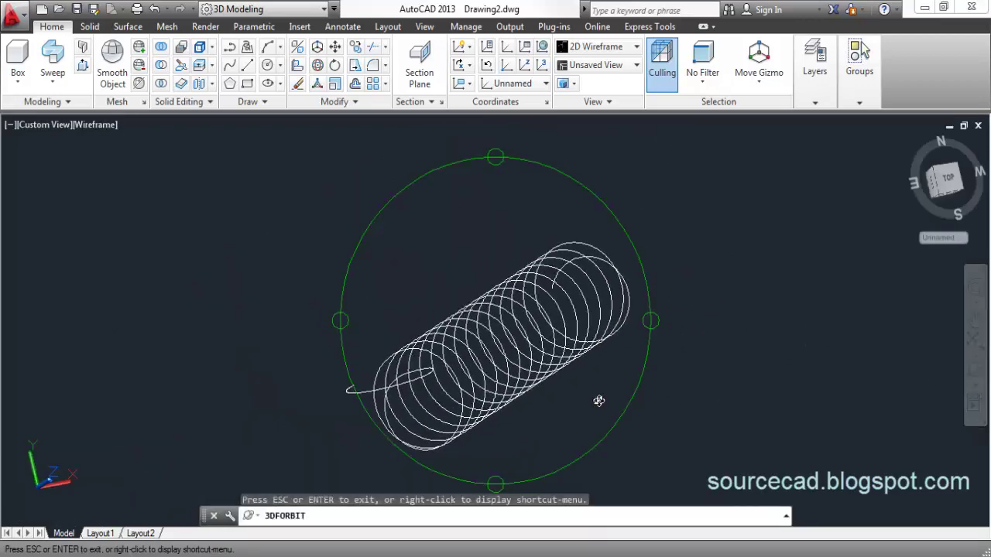
{"action": "left_click_drag", "start_coordinate": [598, 400], "coordinate": [580, 322]}
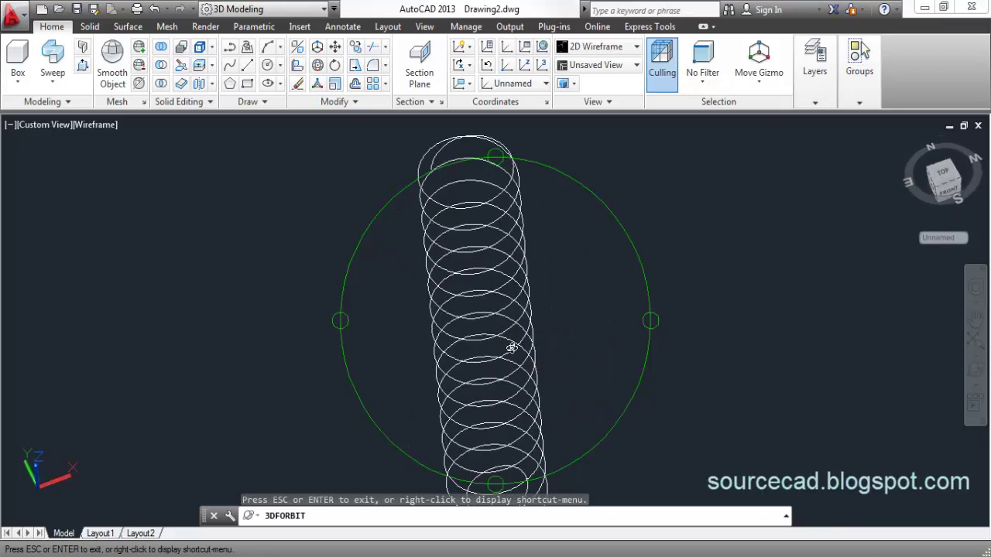
{"action": "left_click_drag", "start_coordinate": [511, 349], "coordinate": [491, 369]}
{"action": "key", "text": "Escape"}
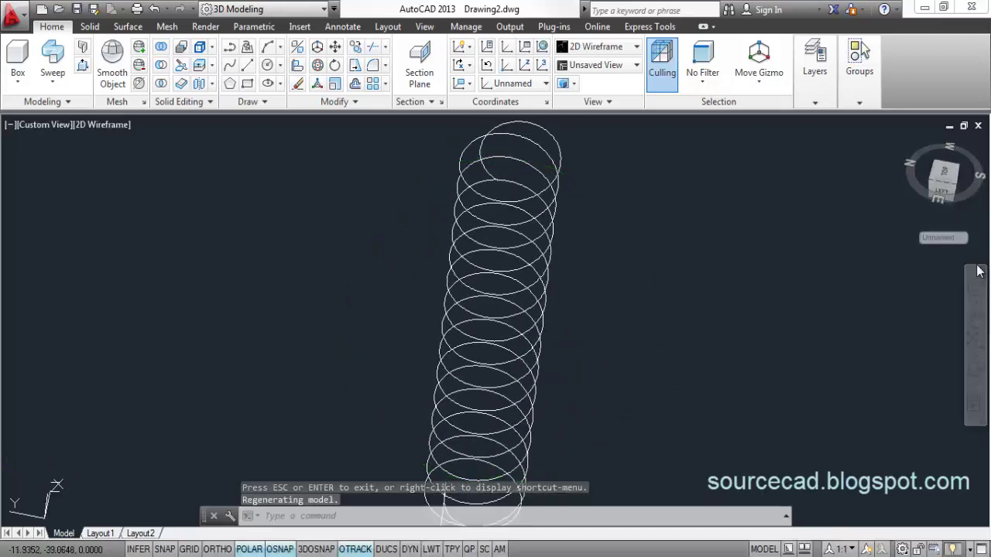
{"action": "left_click", "coordinate": [941, 192]}
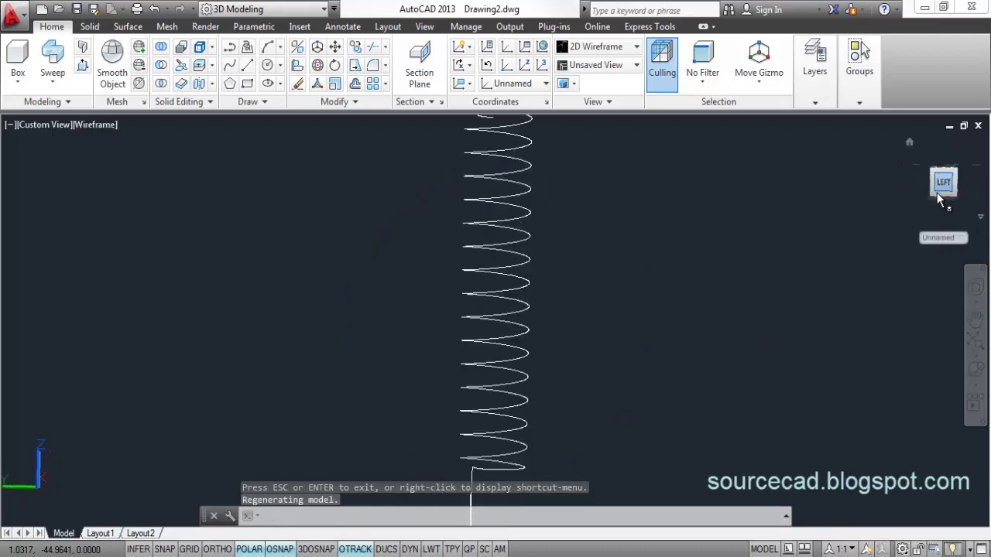
- Align the UCS to the view and draw a three-point arc looping up from the helix's top end
{"action": "left_click", "coordinate": [467, 84]}
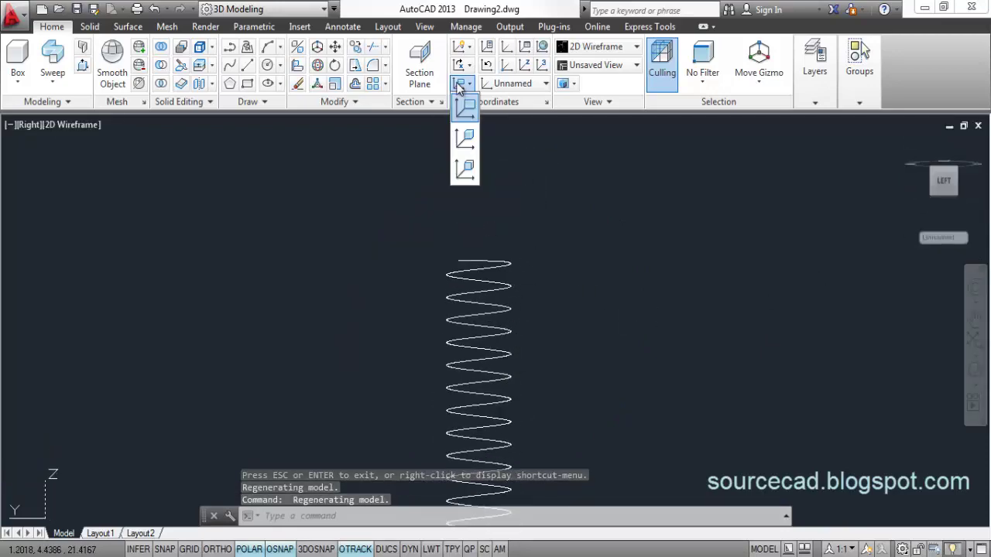
{"action": "left_click", "coordinate": [464, 115]}
{"action": "left_click", "coordinate": [268, 47]}
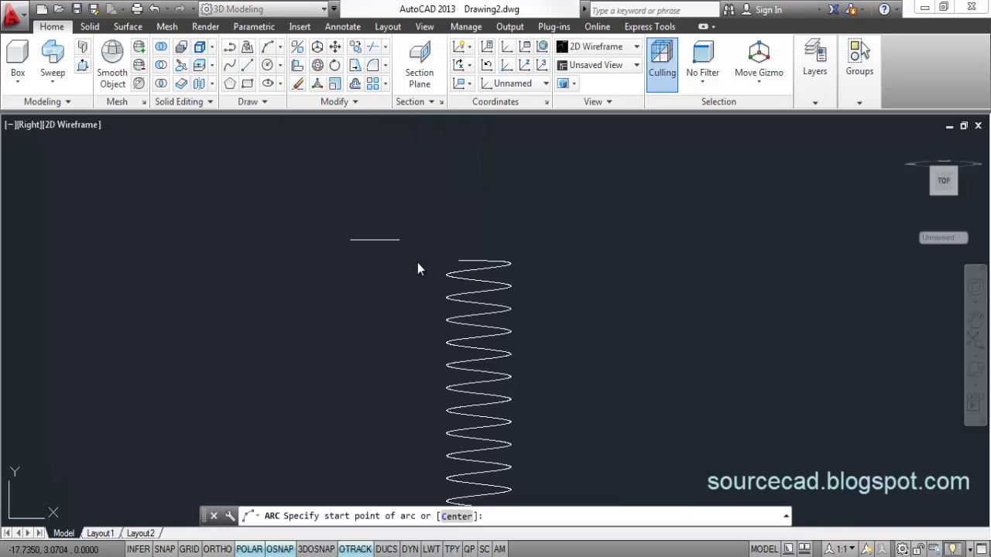
{"action": "left_click", "coordinate": [473, 261]}
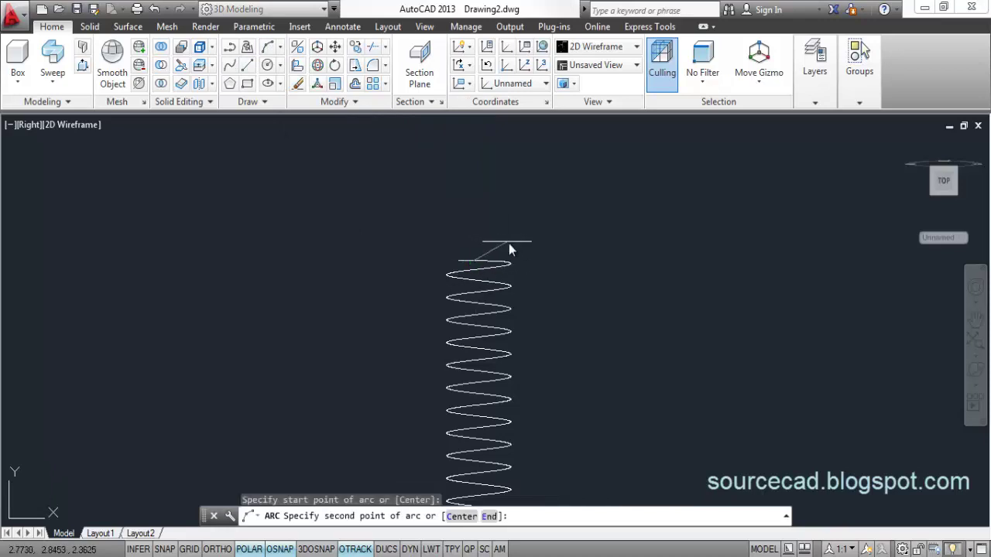
{"action": "left_click", "coordinate": [508, 244]}
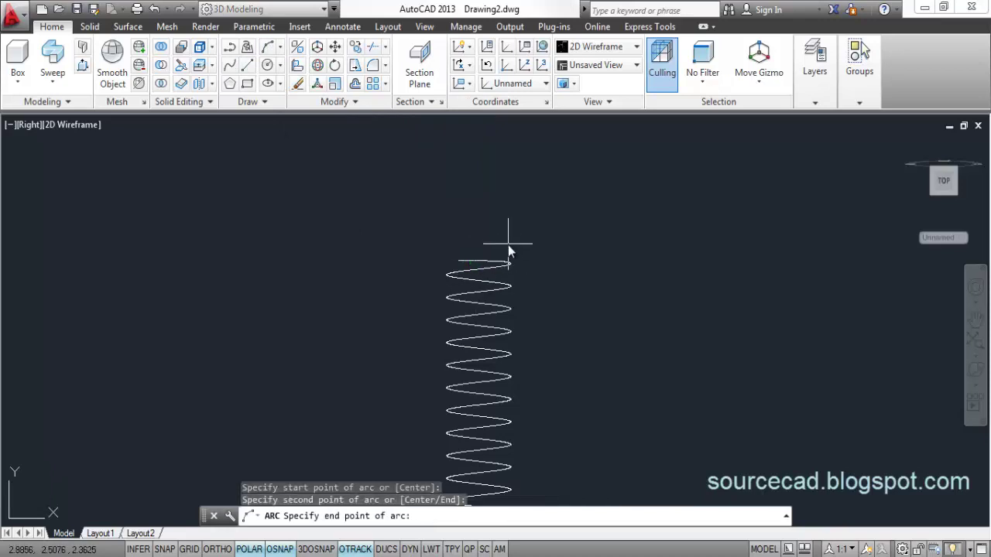
{"action": "left_click", "coordinate": [447, 234]}
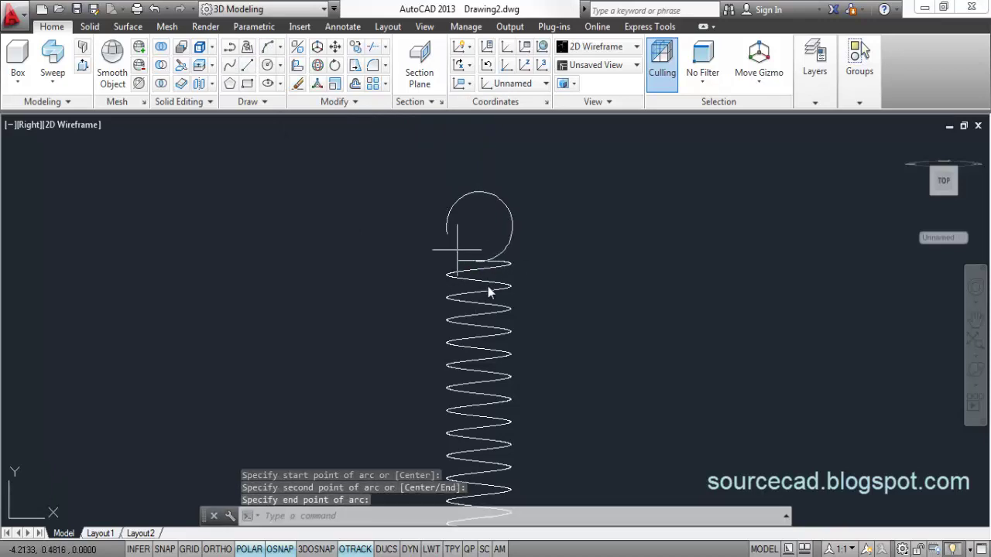
{"action": "left_click", "coordinate": [974, 379]}
{"action": "left_click_drag", "start_coordinate": [526, 285], "coordinate": [501, 355]}
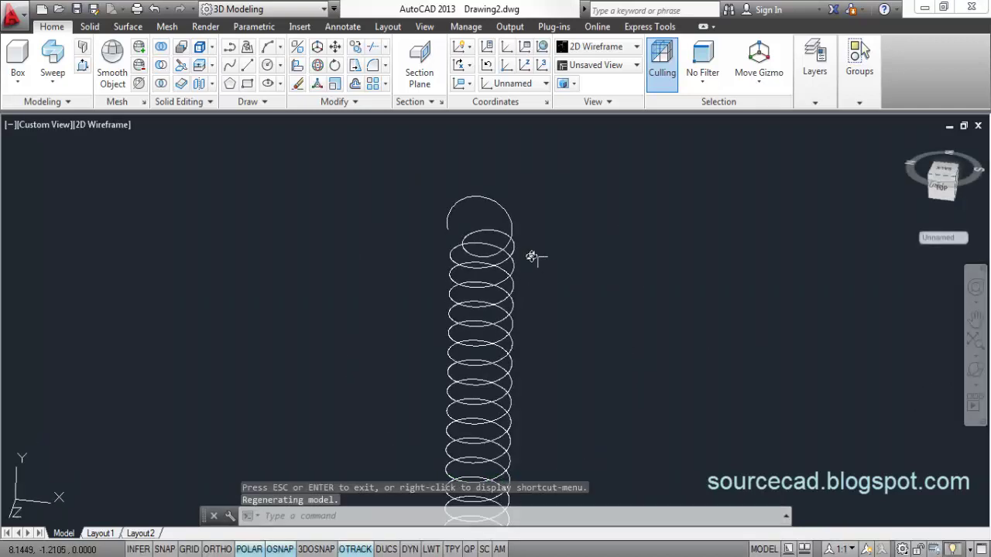
- Join the helix and the top hook arc into one spline with J (JOIN)
{"action": "key", "text": "Escape"}
{"action": "left_click", "coordinate": [514, 294]}
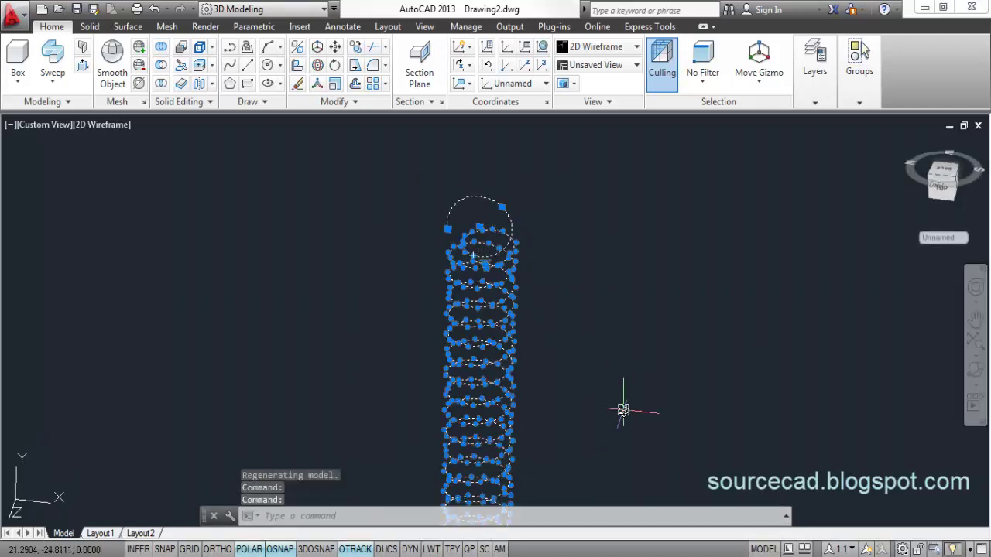
{"action": "type", "text": "j"}
{"action": "key", "text": "Return"}
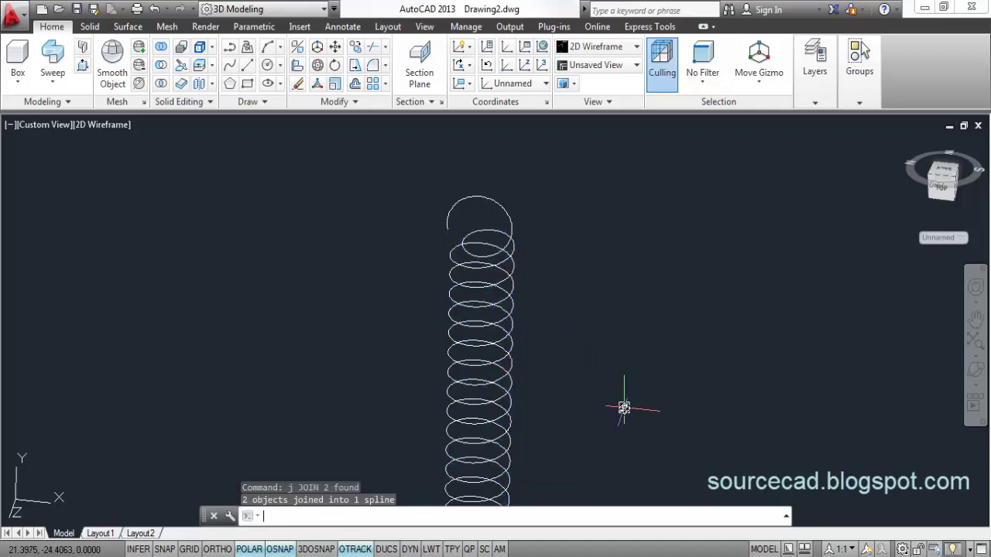
- Begin removing a vertex from the joined spline, cancel it, and orbit toward an end-on view
{"action": "left_click", "coordinate": [463, 256]}
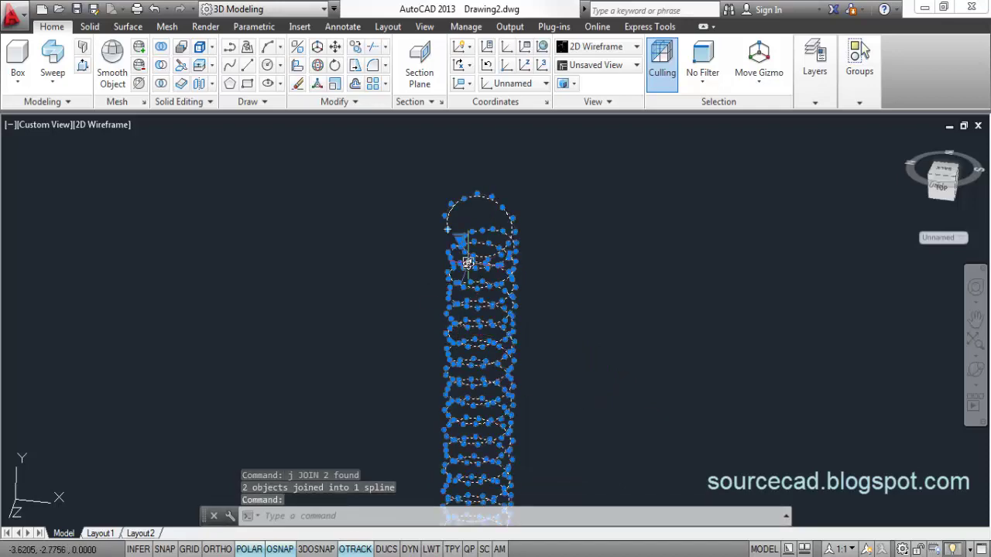
{"action": "scroll", "coordinate": [468, 248], "scroll_direction": "up", "scroll_amount": 5}
{"action": "mouse_move", "coordinate": [477, 139]}
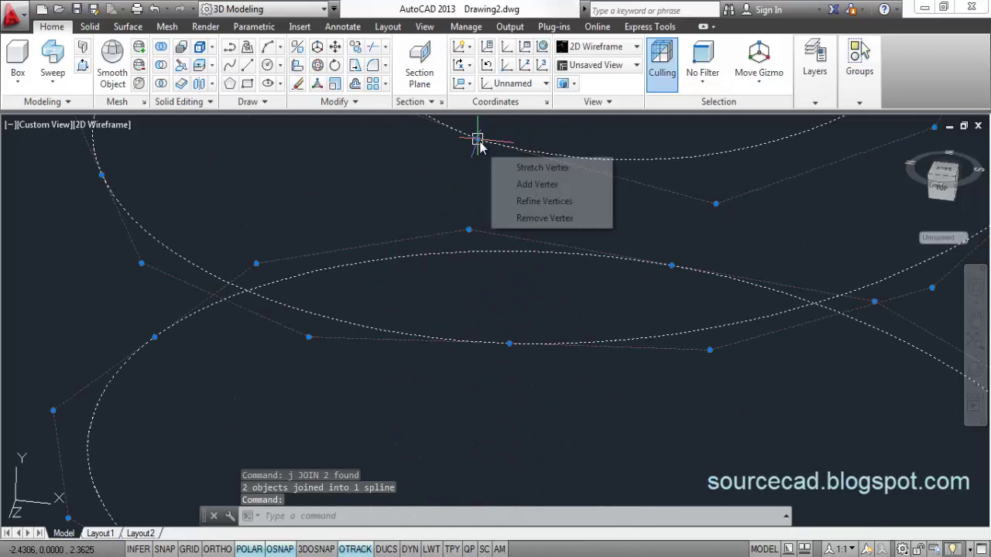
{"action": "left_click", "coordinate": [542, 219]}
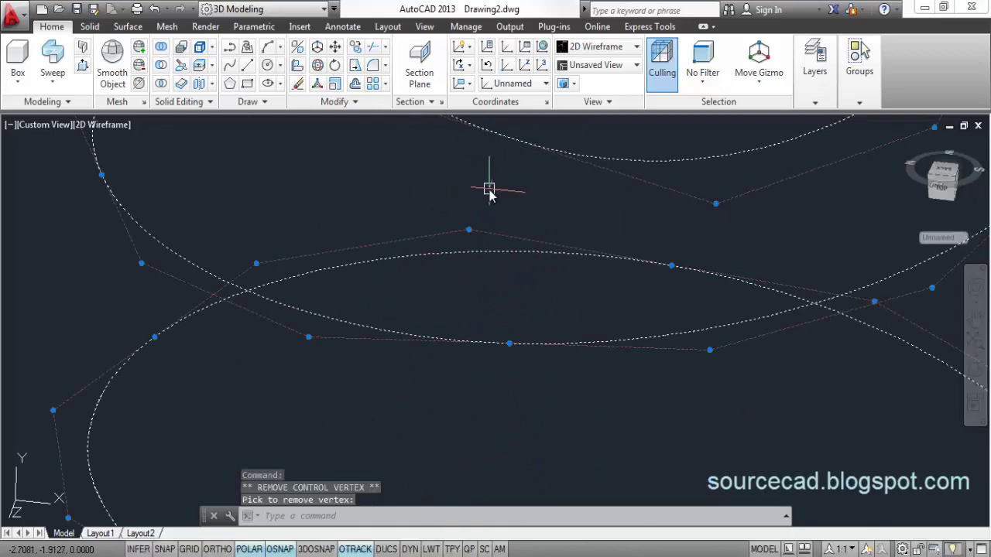
{"action": "scroll", "coordinate": [486, 194], "scroll_direction": "down", "scroll_amount": 5}
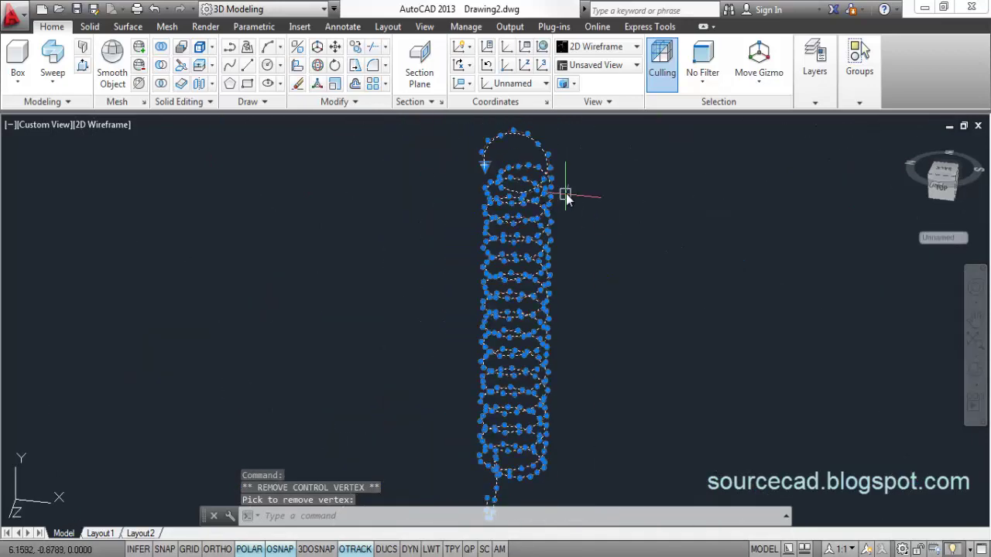
{"action": "key", "text": "Escape"}
{"action": "middle_click_drag", "start_coordinate": [586, 194], "coordinate": [586, 219]}
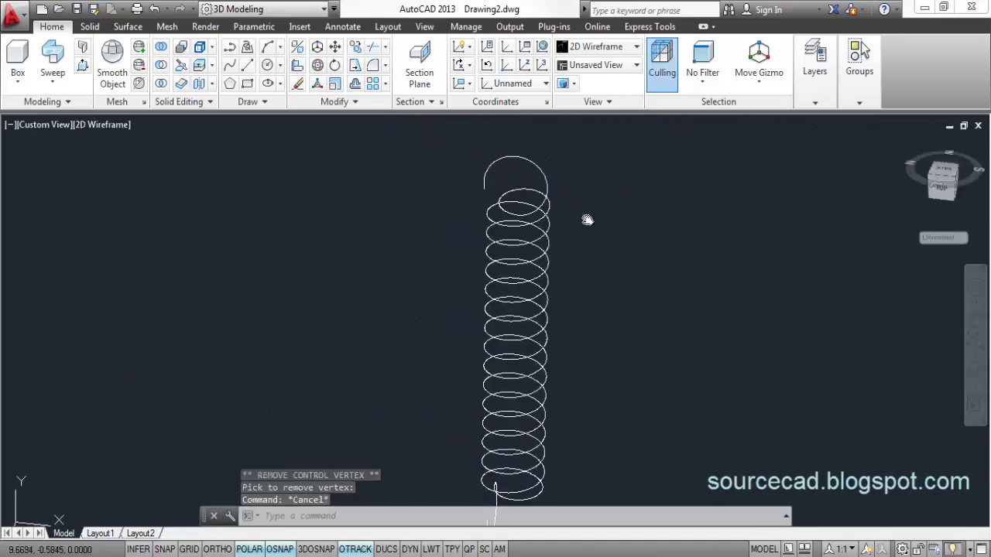
{"action": "left_click", "coordinate": [976, 370]}
{"action": "left_click_drag", "start_coordinate": [619, 290], "coordinate": [542, 284]}
- Convert the spring spline to a polyline with precision 10
{"action": "key", "text": "Escape"}
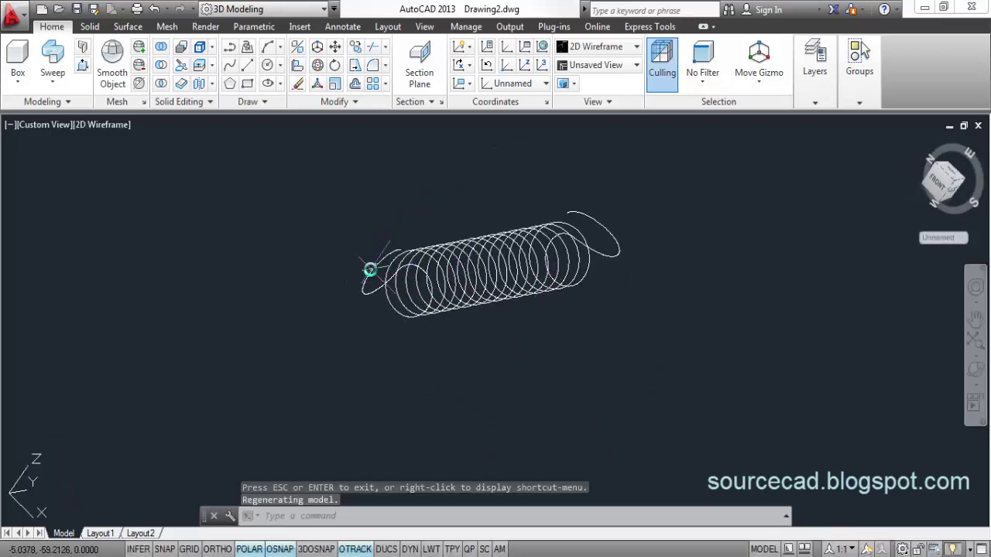
{"action": "double_click", "coordinate": [370, 269]}
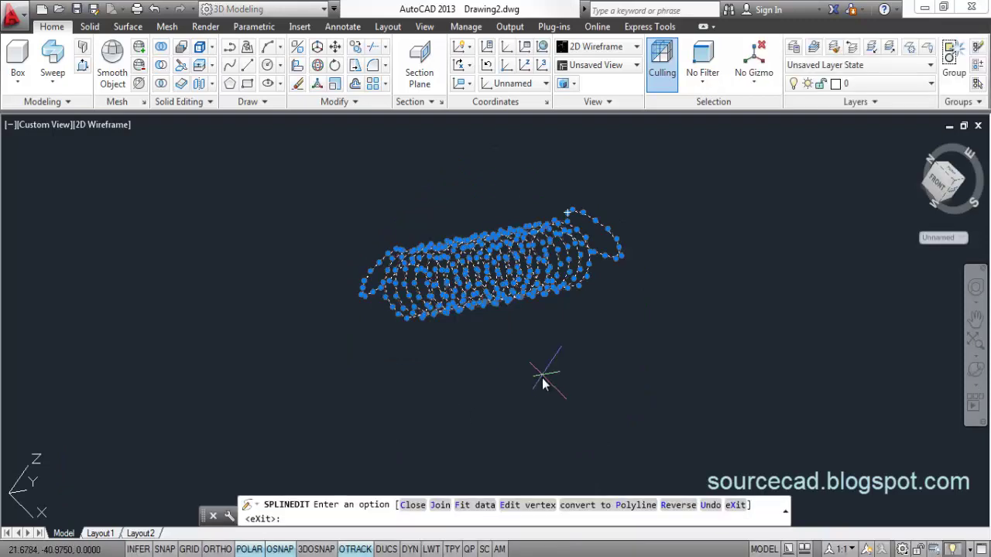
{"action": "left_click", "coordinate": [599, 505]}
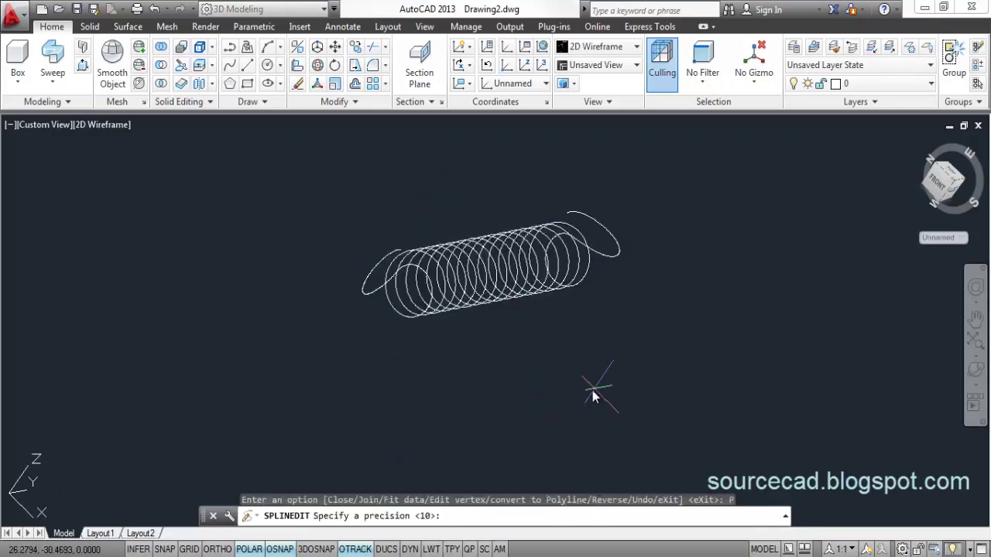
{"action": "key", "text": "Return"}
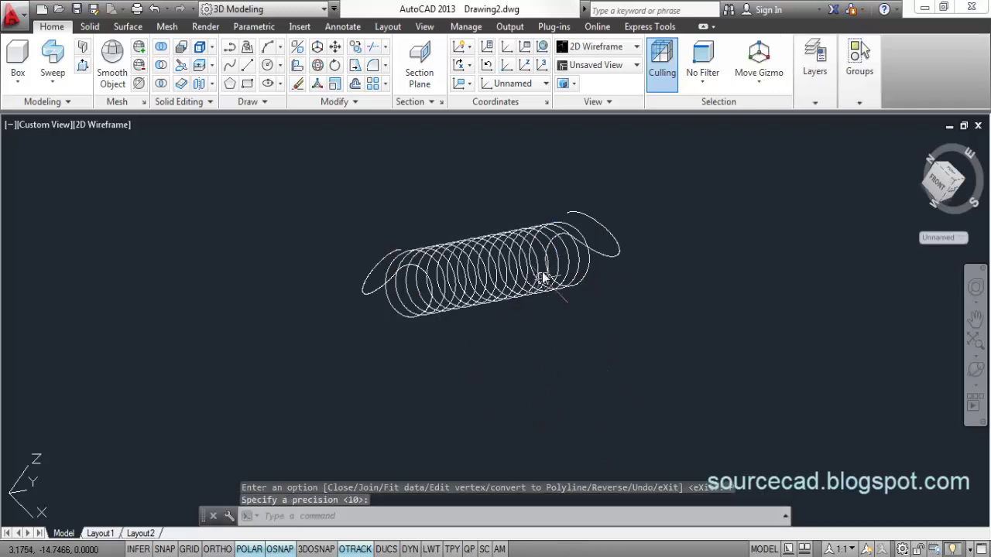
- Draw a circle of radius 1 below the spring as the wire profile
{"action": "left_click", "coordinate": [267, 65]}
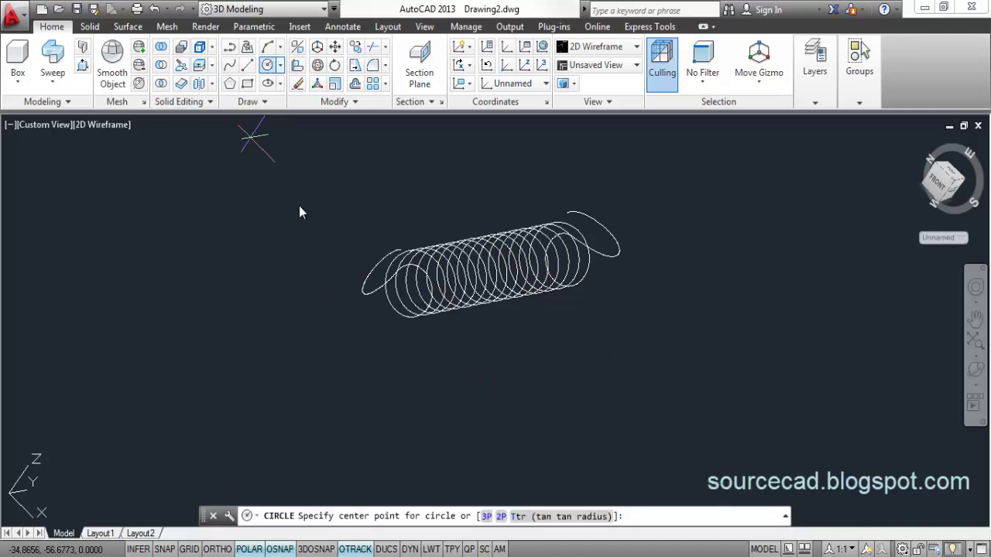
{"action": "left_click", "coordinate": [497, 376]}
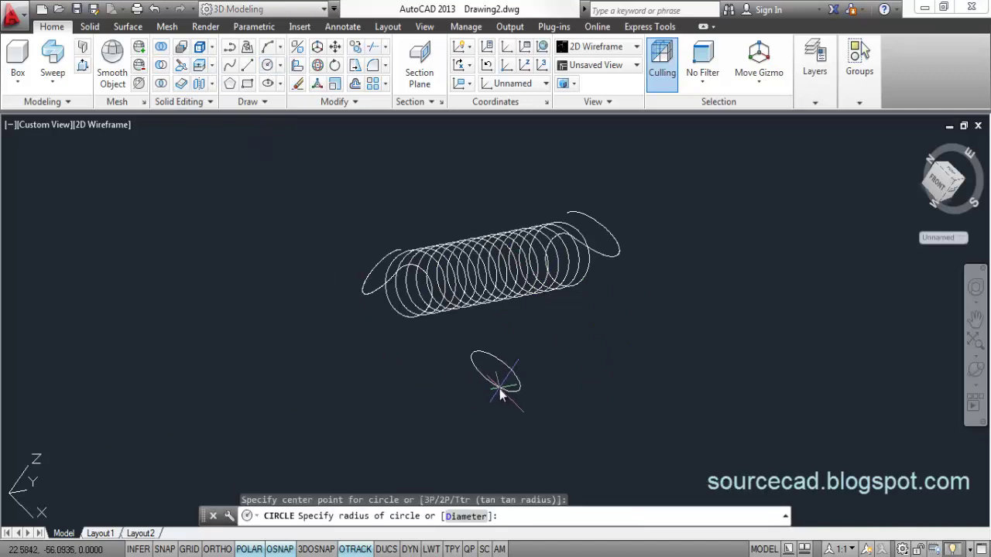
{"action": "type", "text": "1"}
{"action": "key", "text": "Return"}
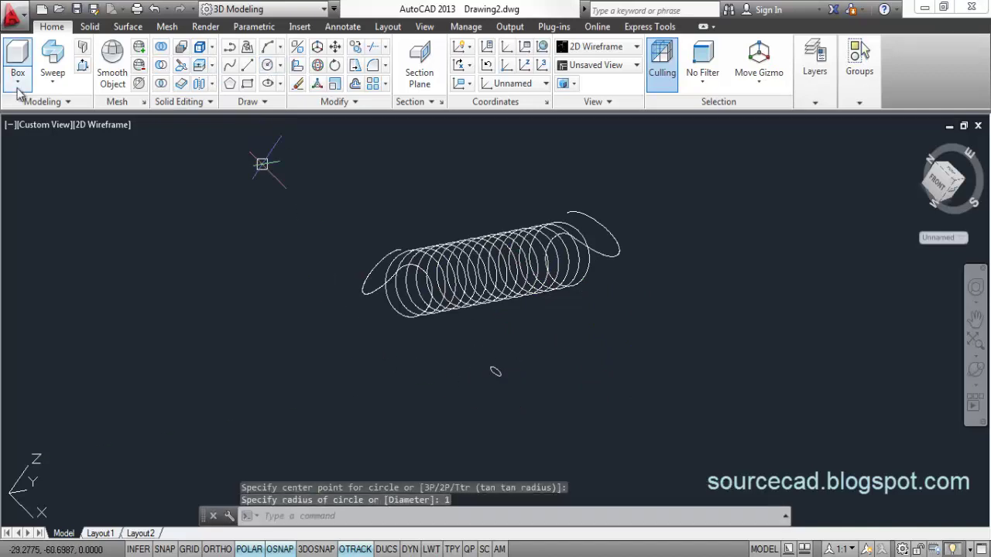
- Sweep the radius-1 circle along the spring polyline to create the solid coil with hooks
{"action": "left_click", "coordinate": [55, 85]}
{"action": "left_click", "coordinate": [58, 167]}
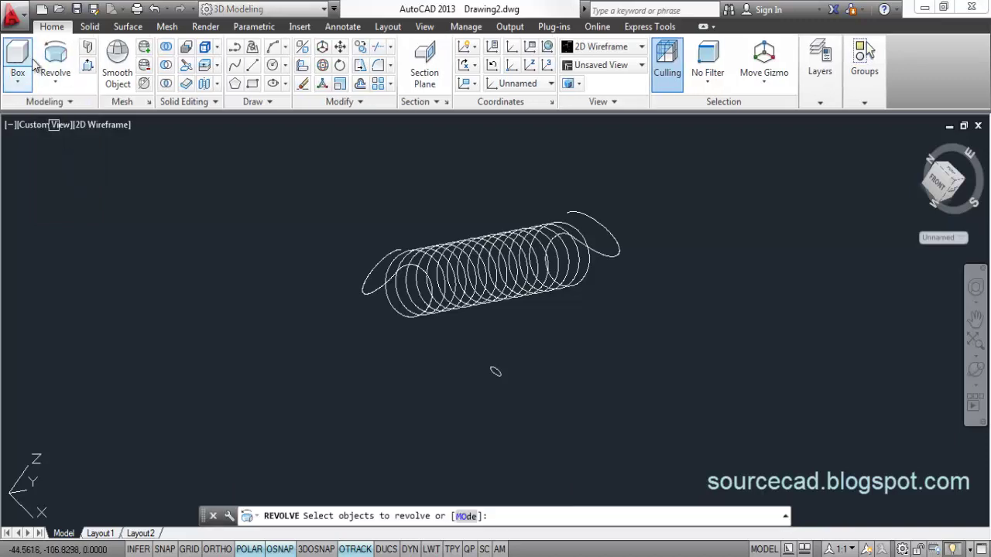
{"action": "left_click", "coordinate": [54, 86]}
{"action": "left_click", "coordinate": [60, 197]}
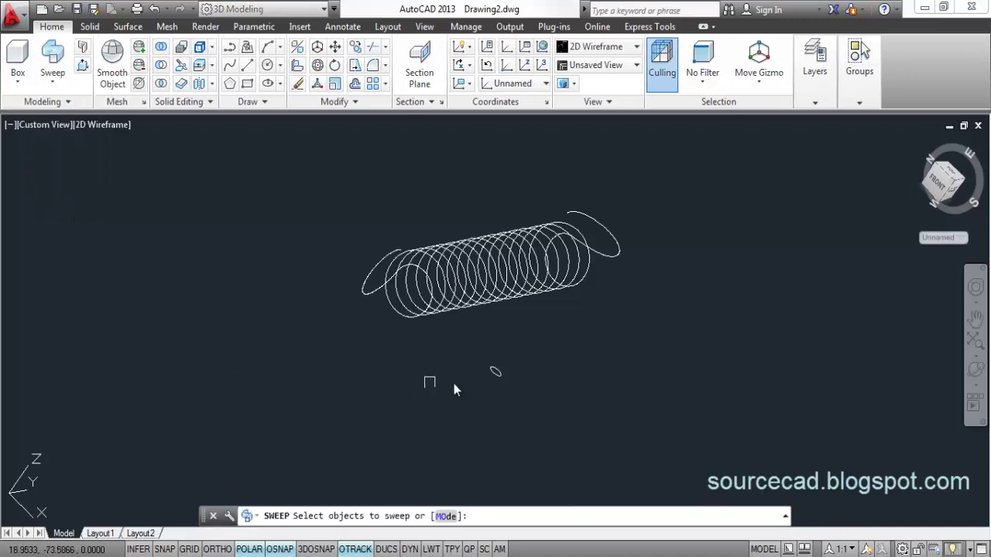
{"action": "left_click", "coordinate": [494, 376]}
{"action": "key", "text": "Return"}
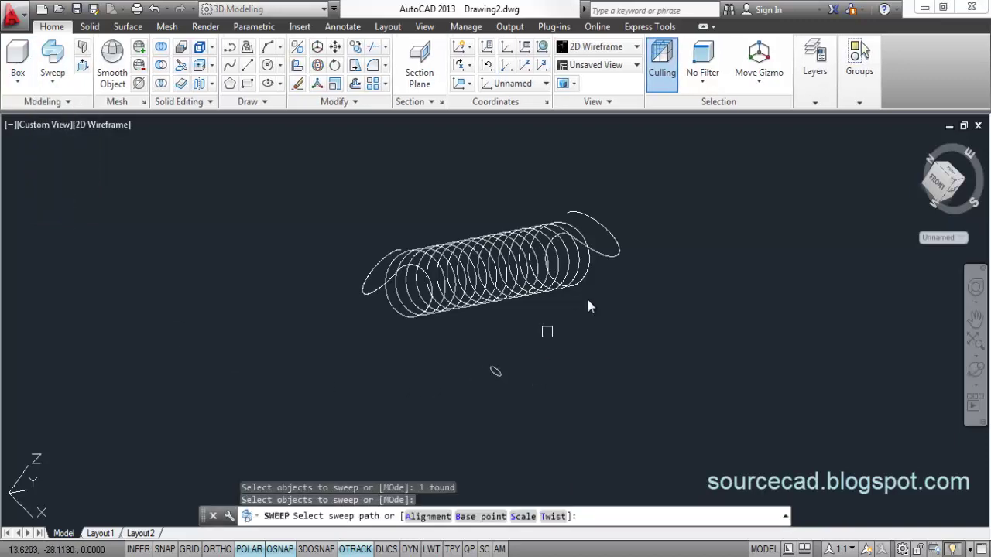
{"action": "left_click", "coordinate": [608, 252]}
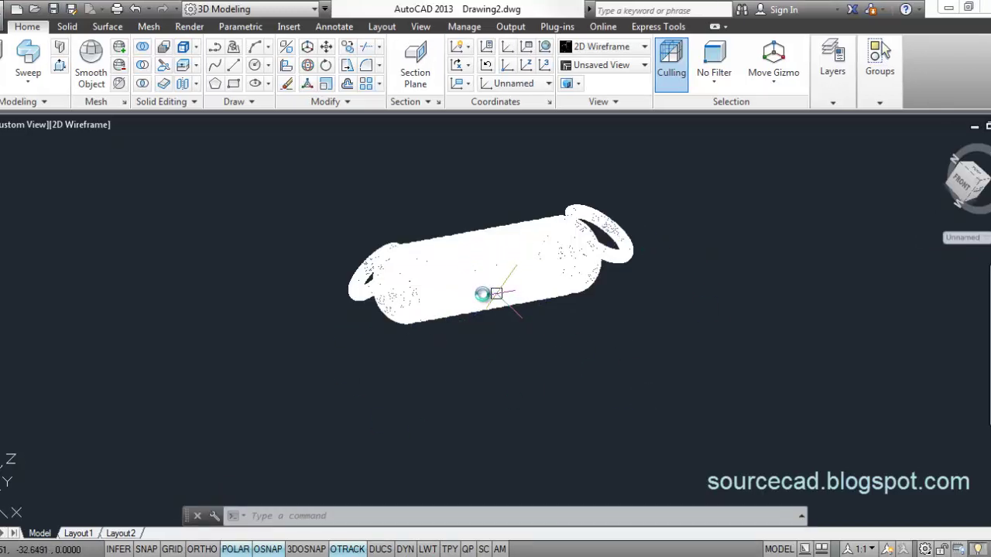
- Set the viewport to the Shaded visual style and start 3DFORBIT
{"action": "left_click", "coordinate": [68, 124]}
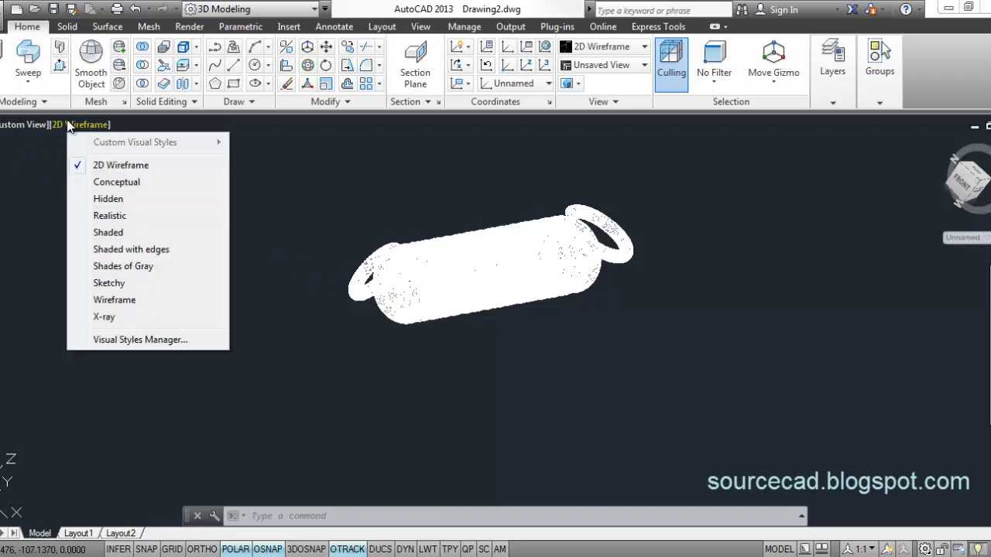
{"action": "left_click", "coordinate": [134, 236]}
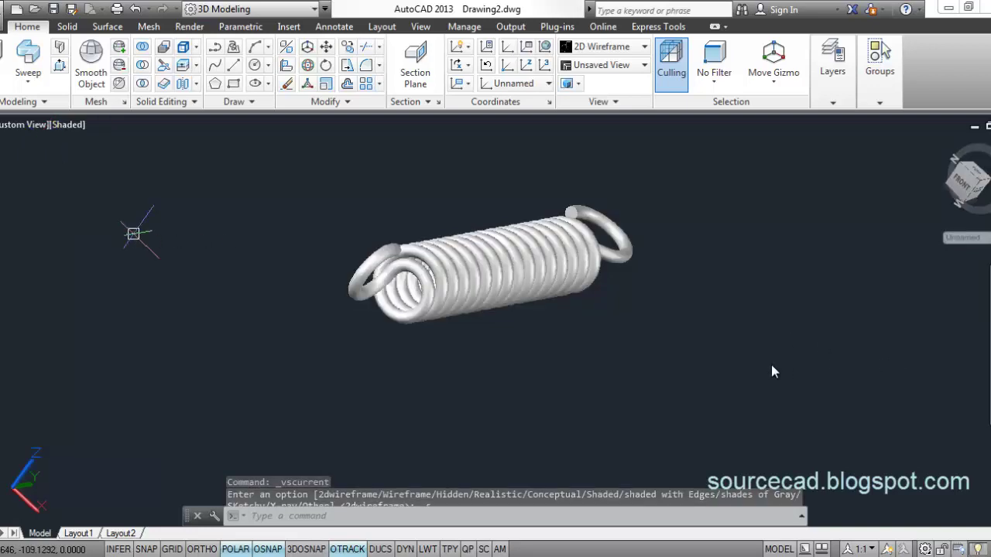
{"action": "type", "text": "3dforbit"}
{"action": "key", "text": "Return"}
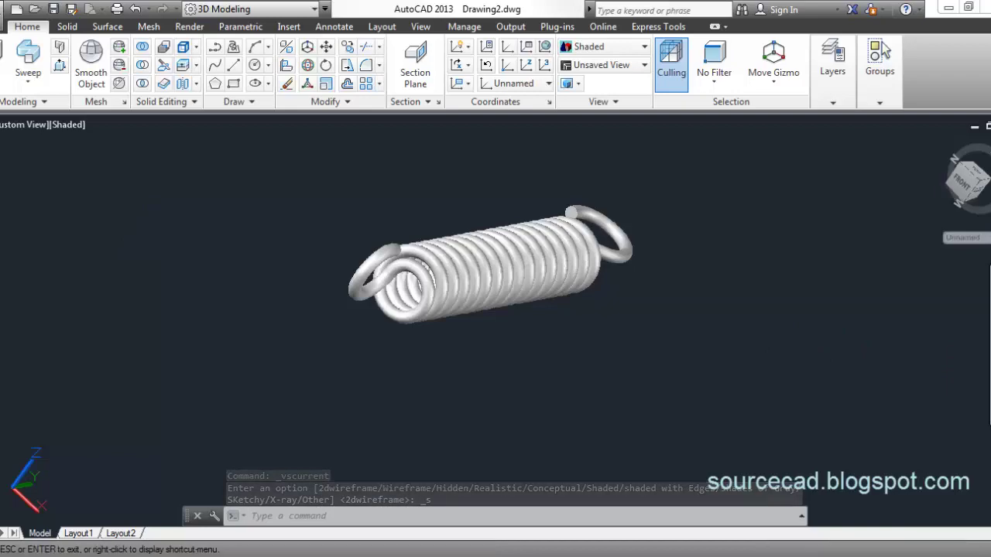
- Orbit the shaded spring to a tilted diagonal view showing both hooks, then exit orbit
{"action": "left_click_drag", "start_coordinate": [531, 234], "coordinate": [541, 293]}
{"action": "left_click_drag", "start_coordinate": [511, 205], "coordinate": [570, 245]}
{"action": "right_click", "coordinate": [571, 246]}
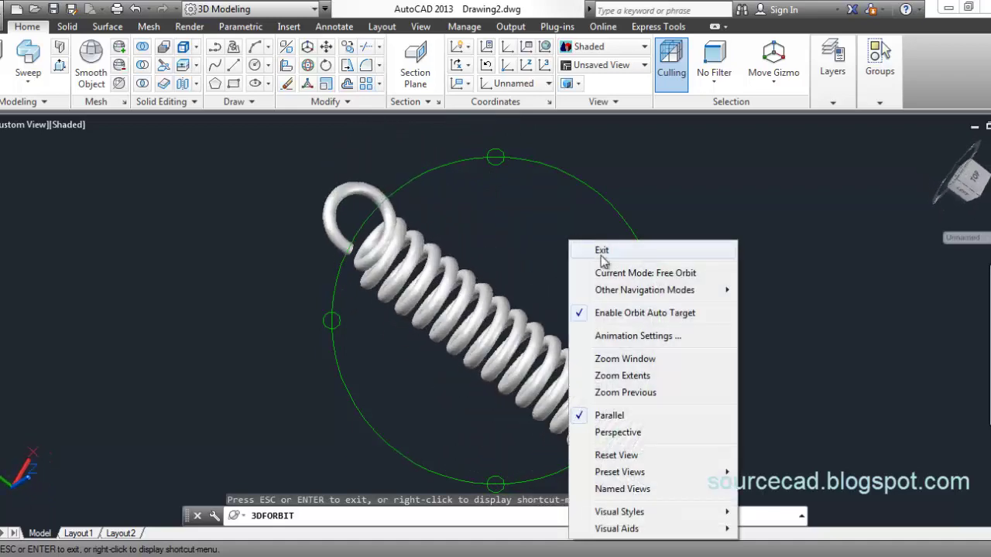
{"action": "left_click", "coordinate": [574, 251]}
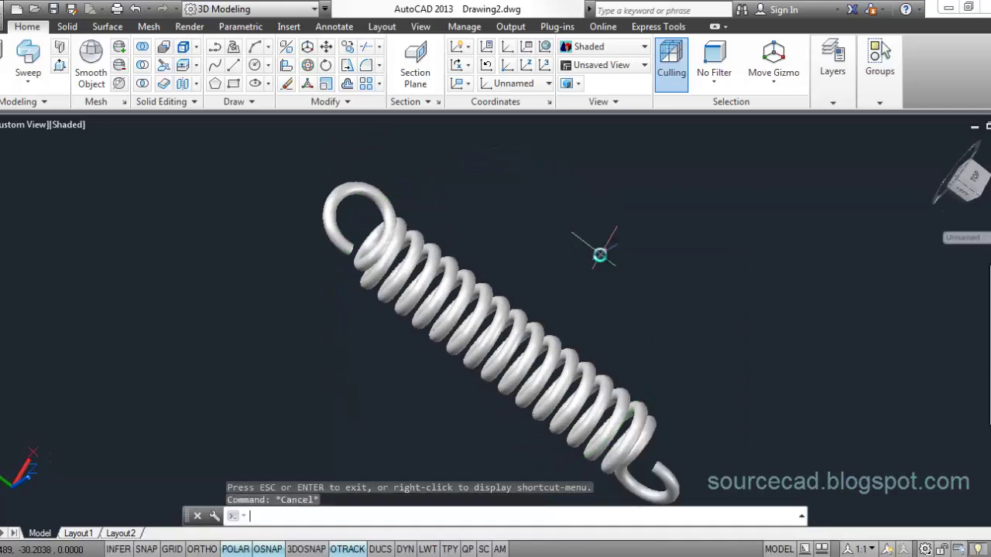